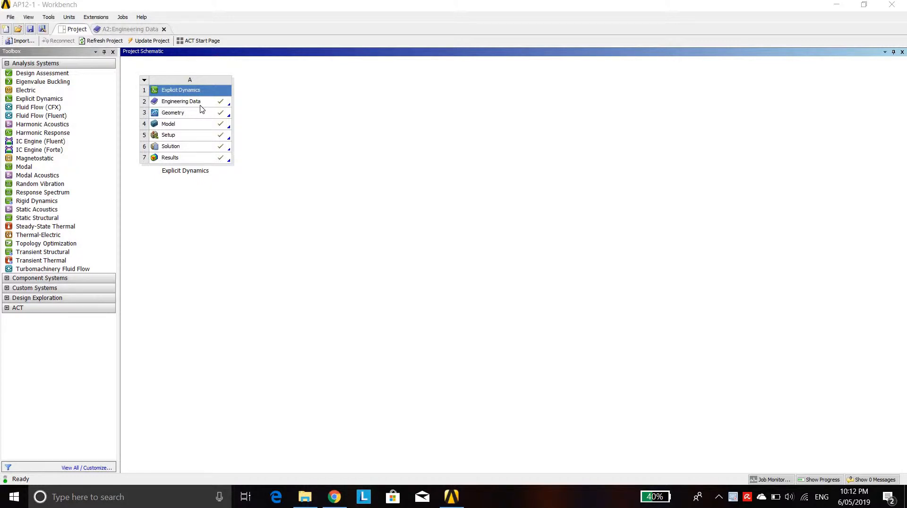
# - Review the properties of the CONC-35MPA and Structural Steel materials in the engineering data, and close it
pyautogui.doubleClick(201, 104)
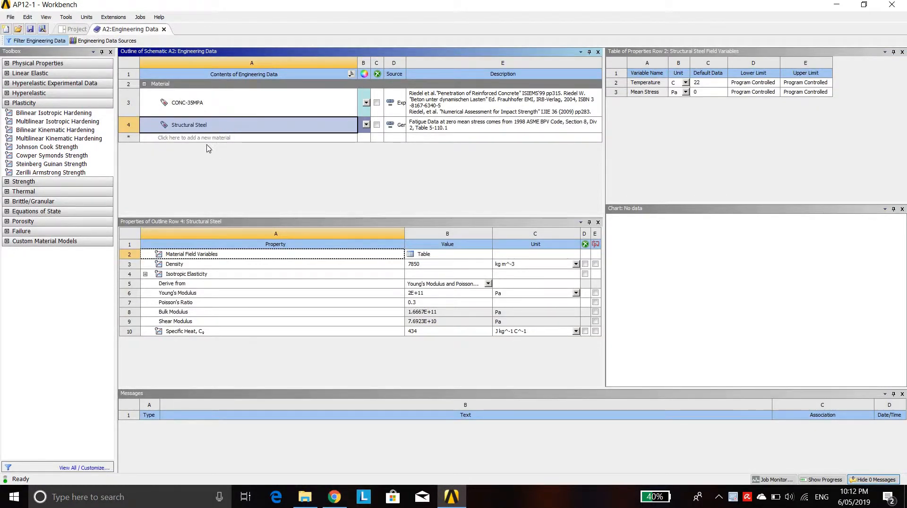
pyautogui.click(179, 110)
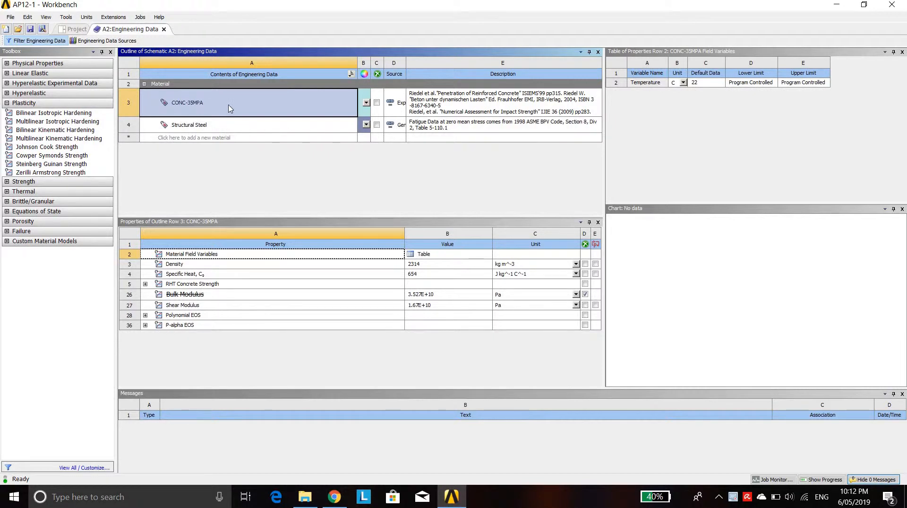
pyautogui.click(185, 126)
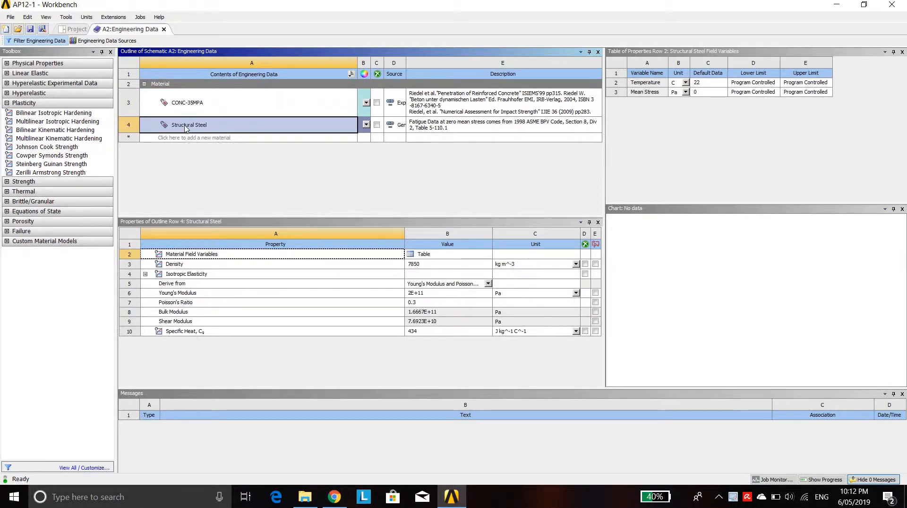
pyautogui.click(164, 30)
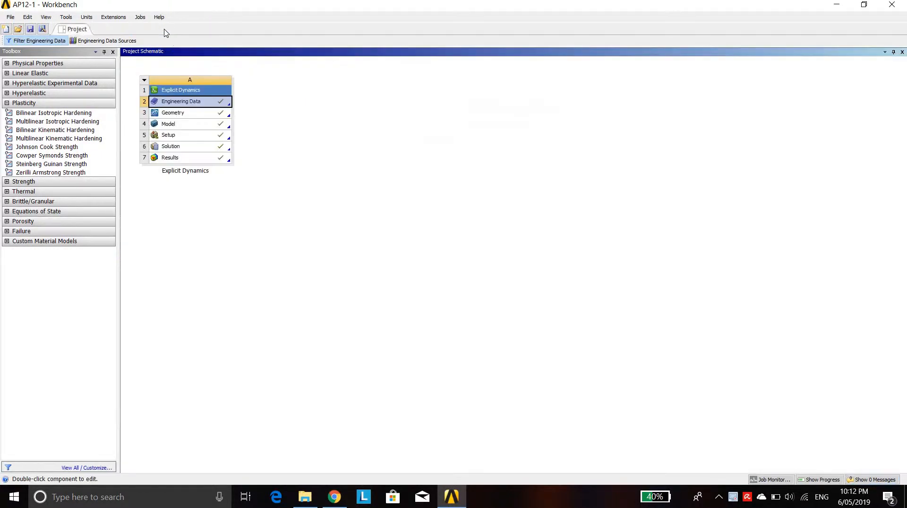
# - Open the Explicit Dynamics geometry in SpaceClaim and examine the wheel and the bumped block from an angled view
pyautogui.doubleClick(178, 116)
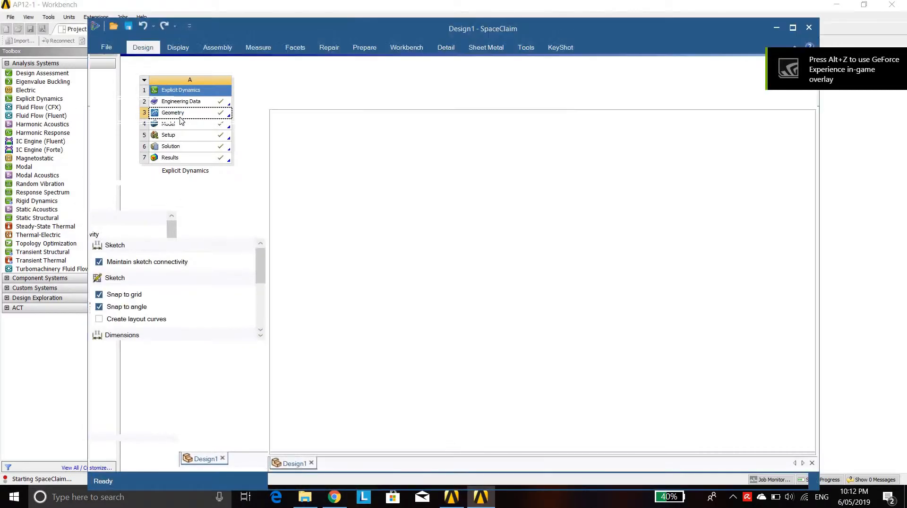
pyautogui.click(792, 28)
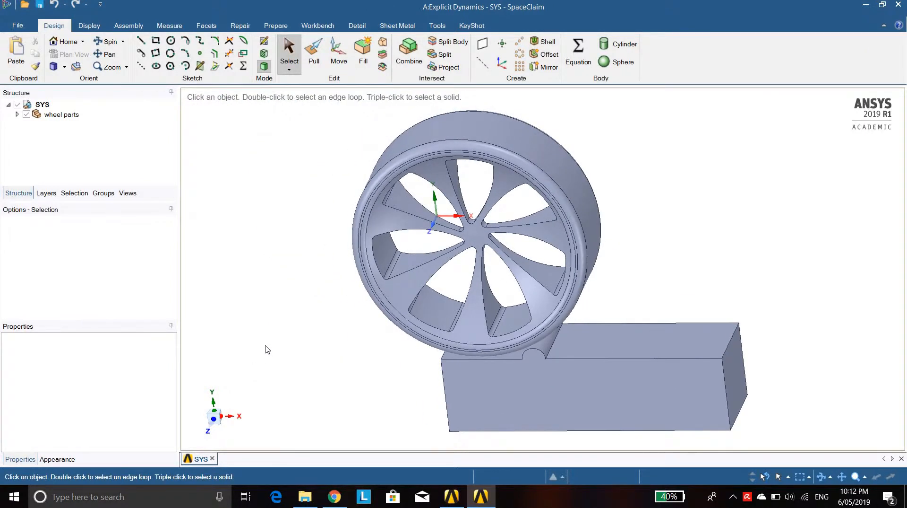
pyautogui.moveTo(265, 346); pyautogui.dragTo(223, 318, button='middle')
pyautogui.click(480, 399)
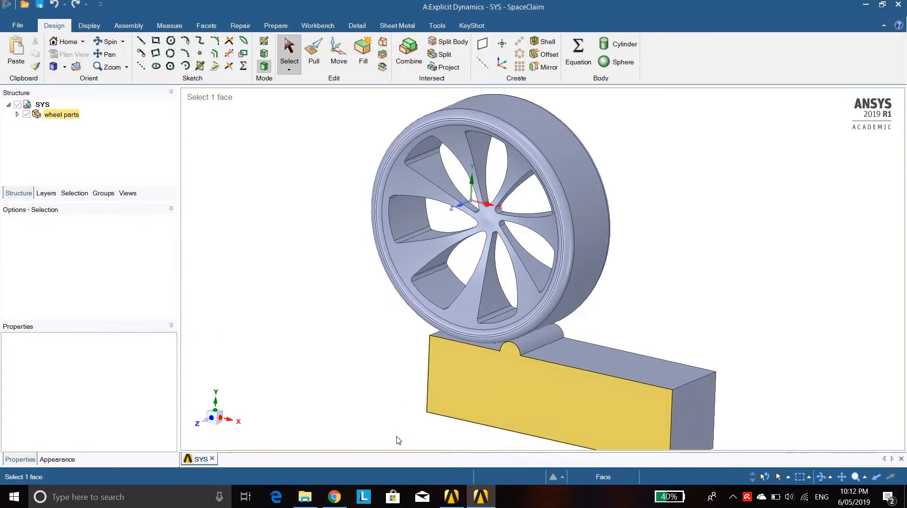
pyautogui.click(206, 334)
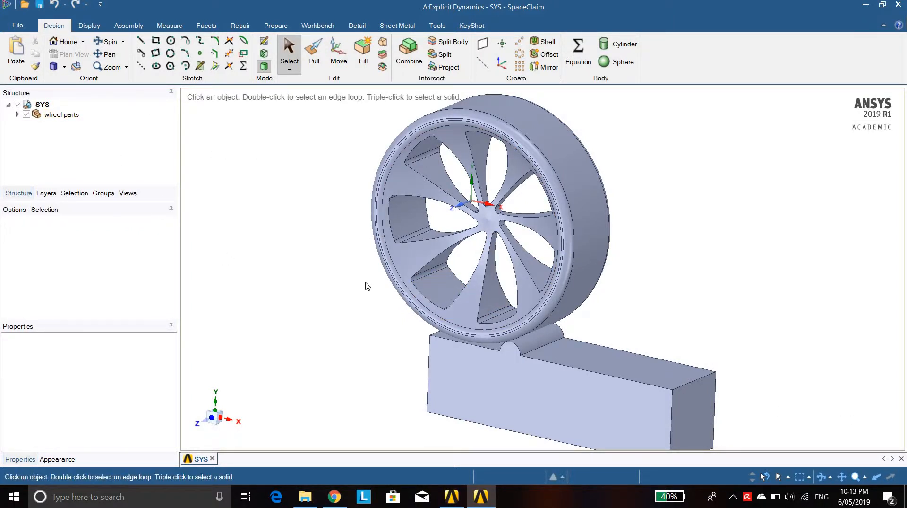
# - Inspect the block's long side face, end face and lower long edge, and clear the selection
pyautogui.click(128, 26)
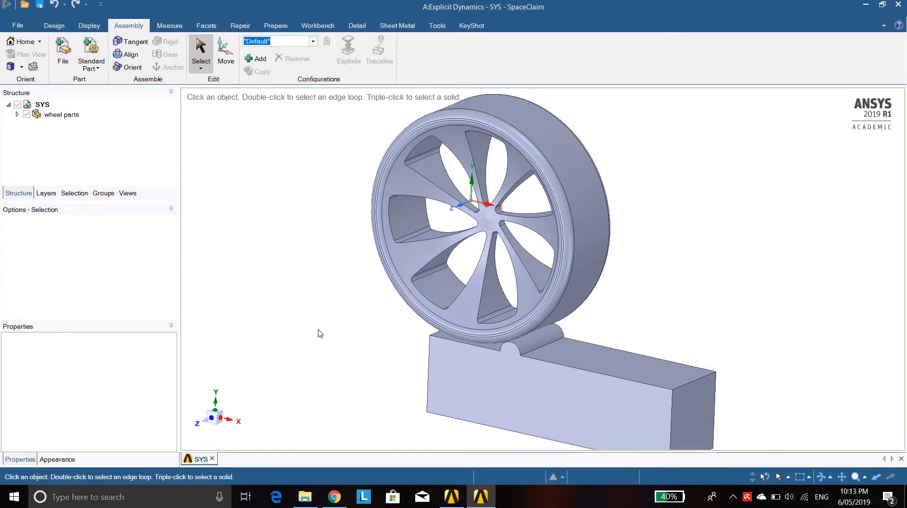
pyautogui.click(578, 403)
pyautogui.click(673, 420)
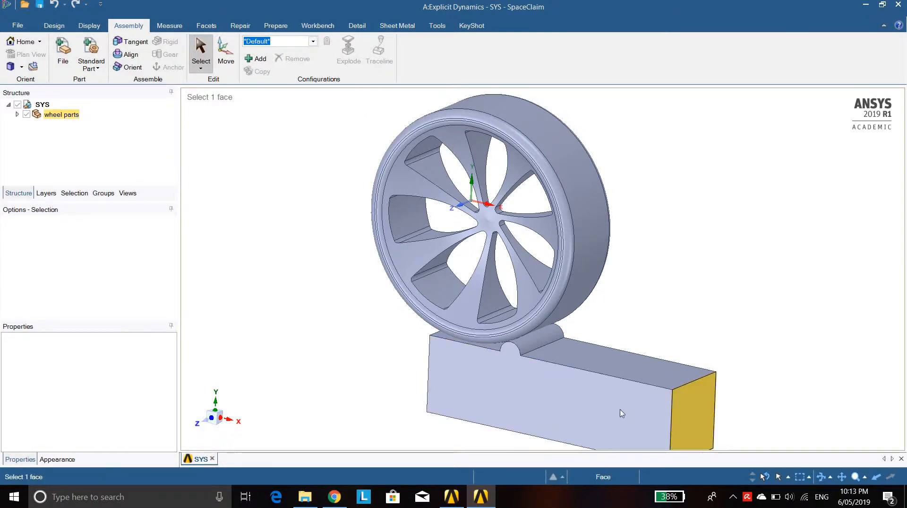
pyautogui.click(608, 408)
pyautogui.scroll(1, 609, 407)
pyautogui.scroll(-3, 609, 408)
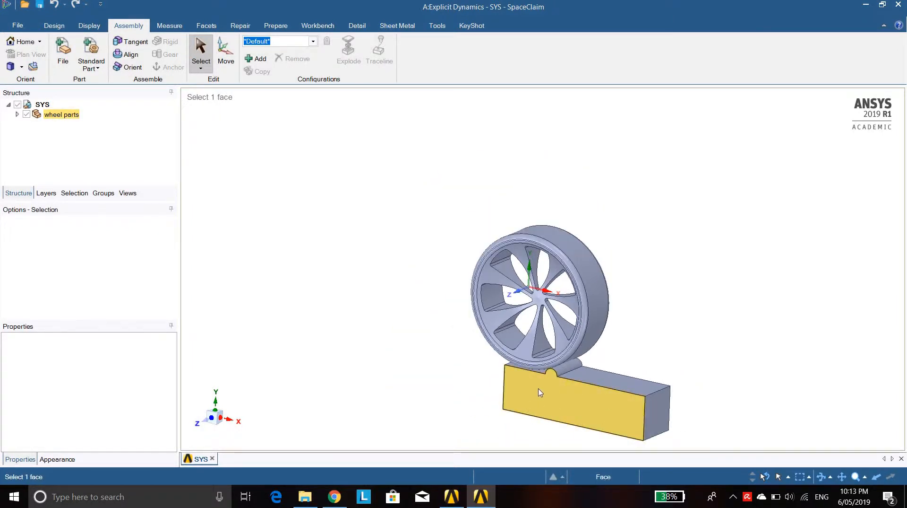
pyautogui.click(543, 419)
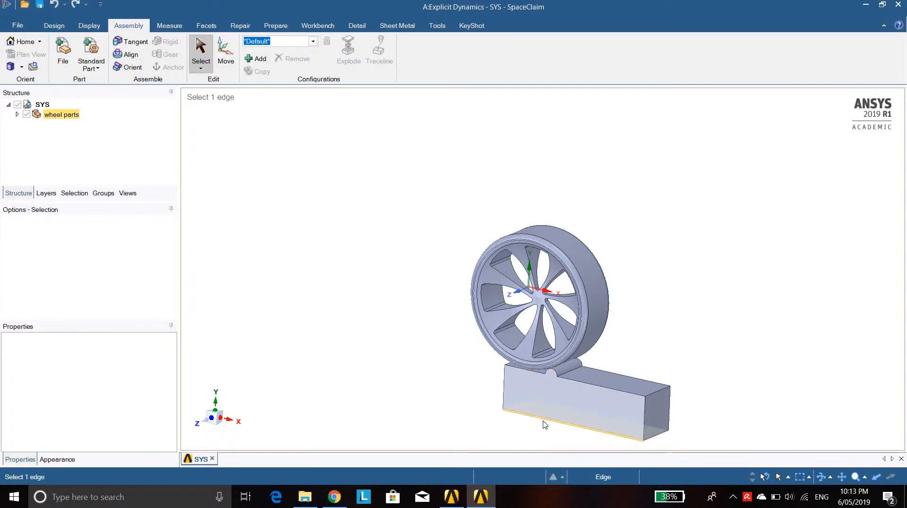
pyautogui.click(447, 408)
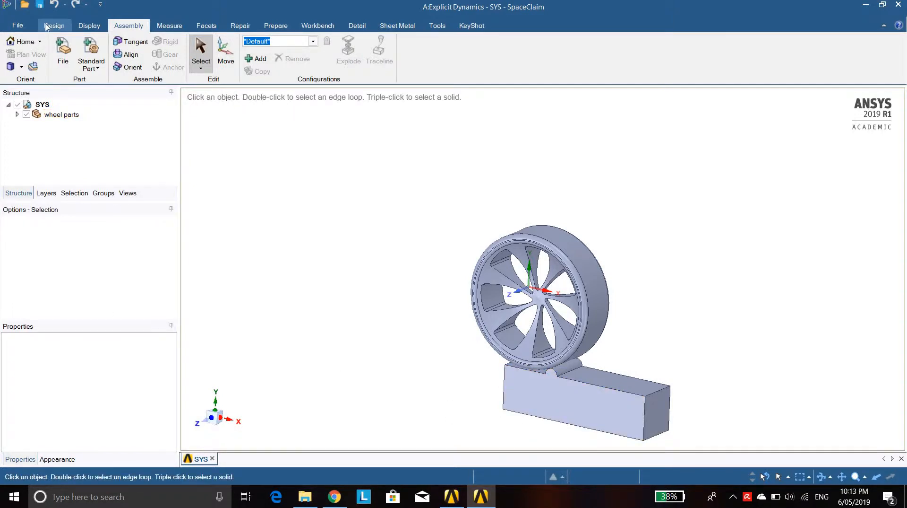
# - Examine the block's underside by selecting its bottom face with the Pull tool active, and close the geometry editor
pyautogui.press('p')
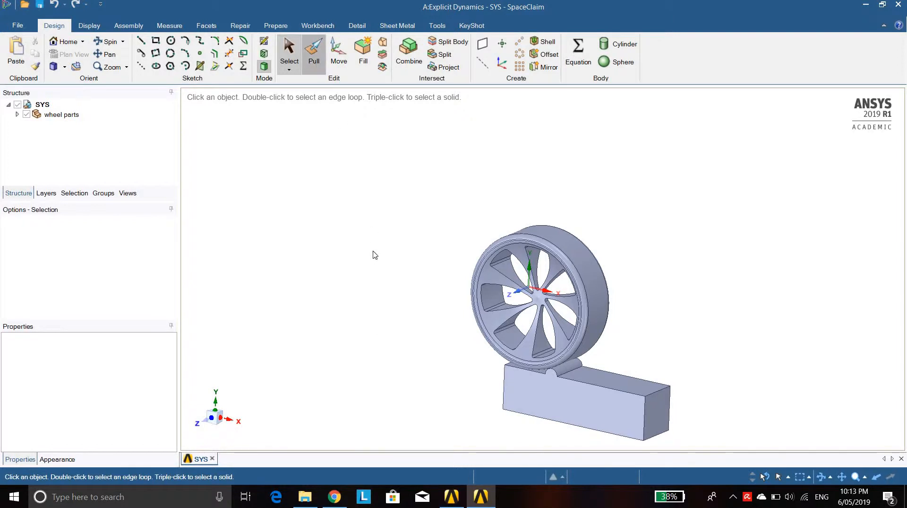
pyautogui.moveTo(365, 197); pyautogui.dragTo(363, 135, button='middle')
pyautogui.click(562, 392)
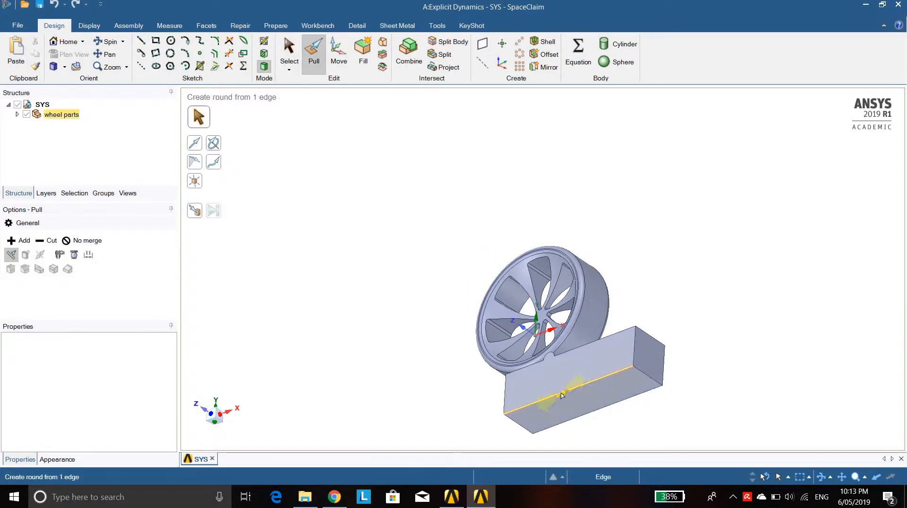
pyautogui.click(573, 408)
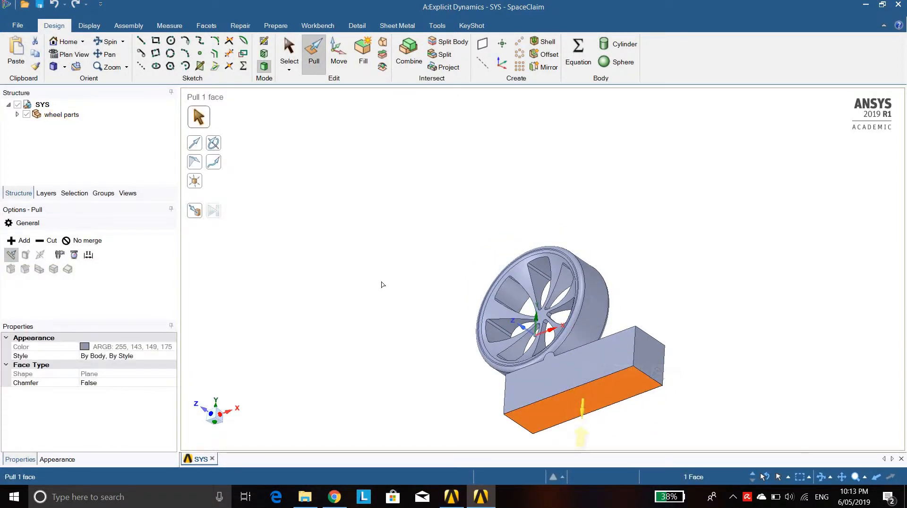
pyautogui.moveTo(337, 245); pyautogui.dragTo(411, 370, button='middle')
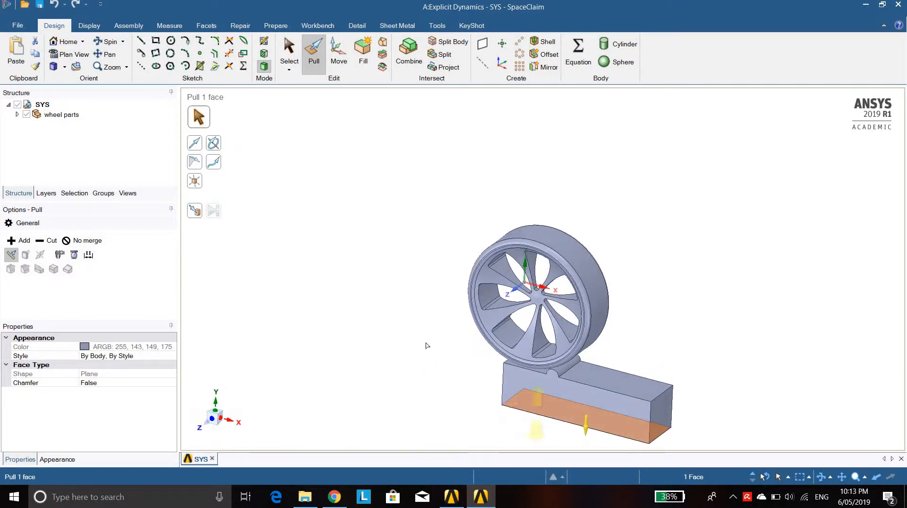
pyautogui.click(289, 51)
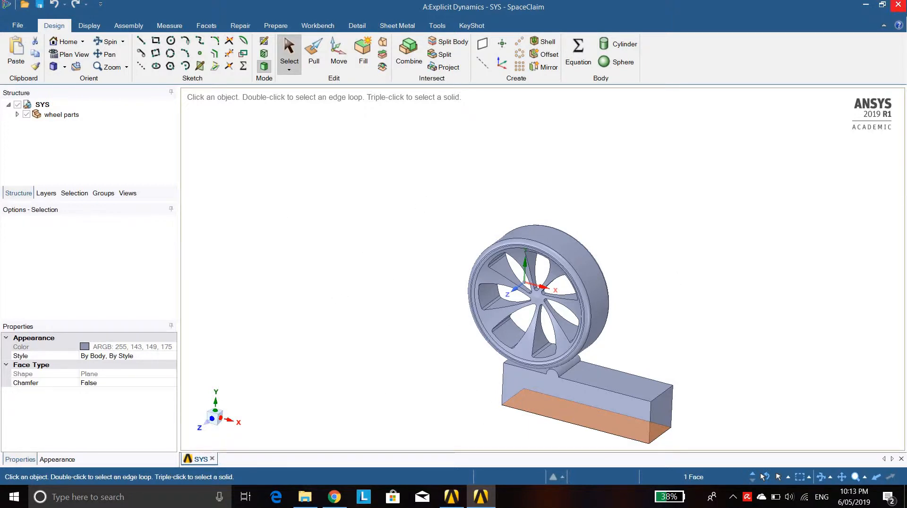
pyautogui.click(895, 14)
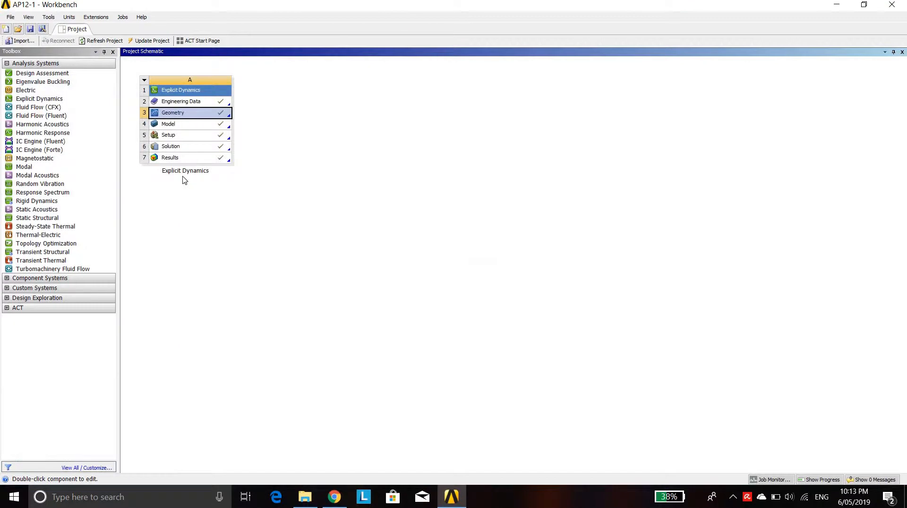
# - Open the model in Mechanical and check the material assignments of the block and wheel solids
pyautogui.doubleClick(184, 128)
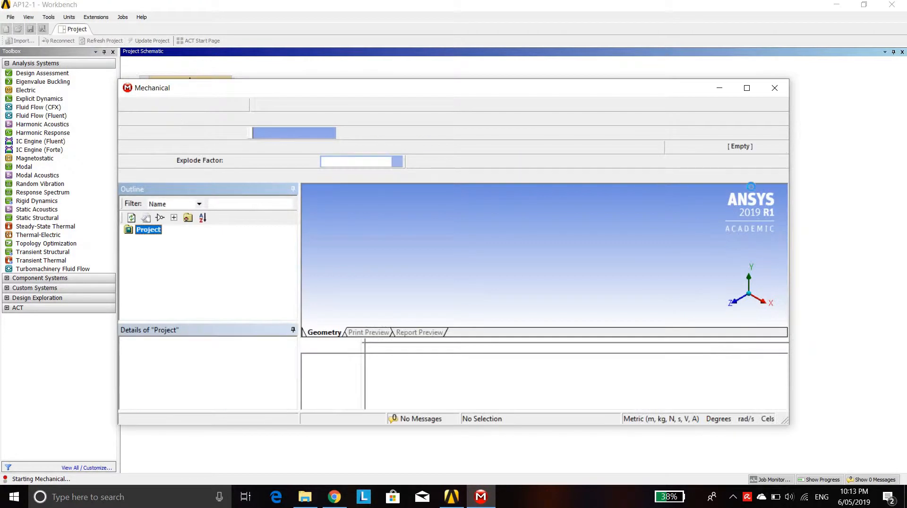
pyautogui.click(747, 89)
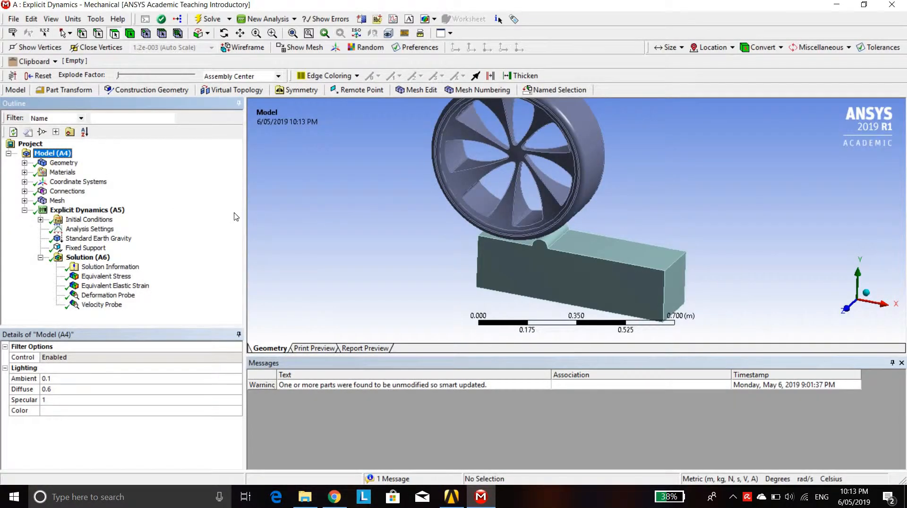
pyautogui.click(24, 162)
pyautogui.click(64, 163)
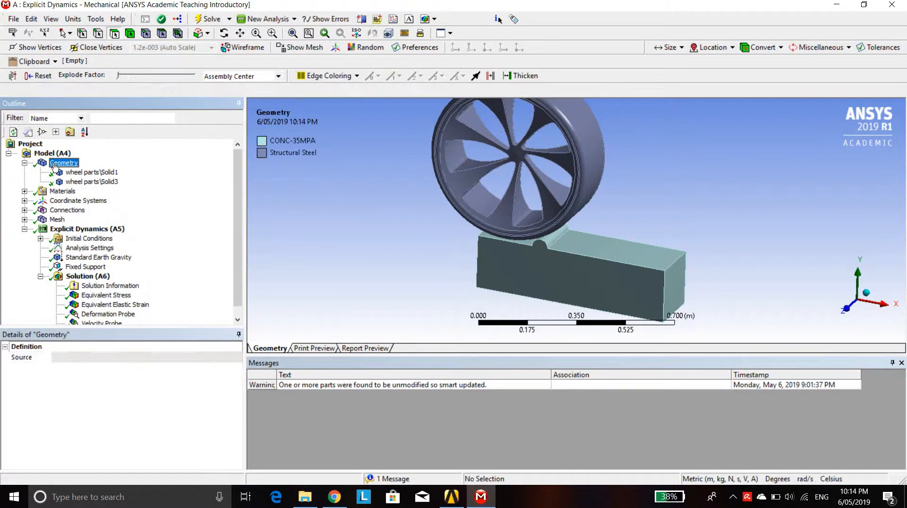
pyautogui.click(321, 254)
pyautogui.press('F7')
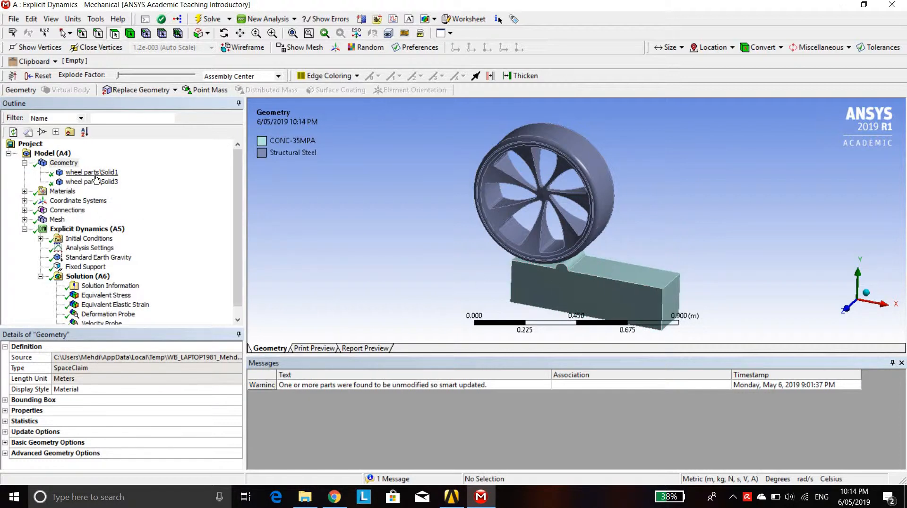
pyautogui.click(95, 173)
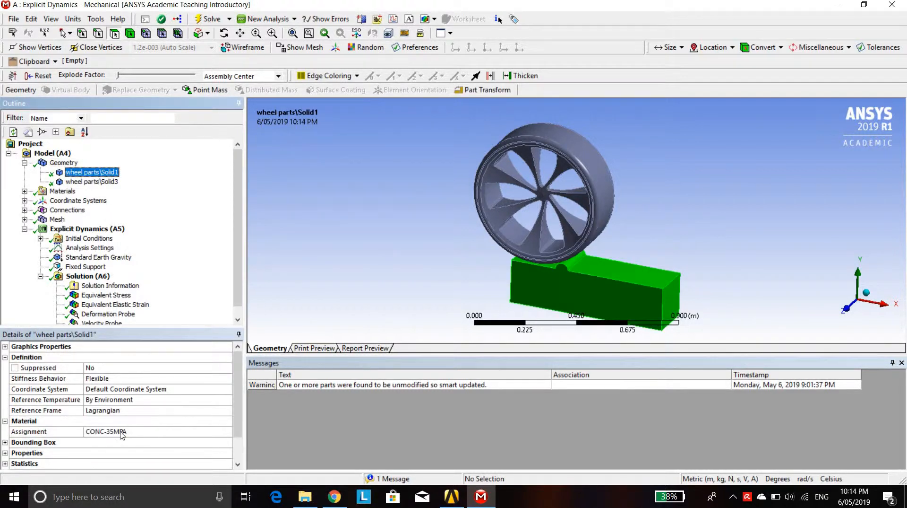
pyautogui.click(92, 181)
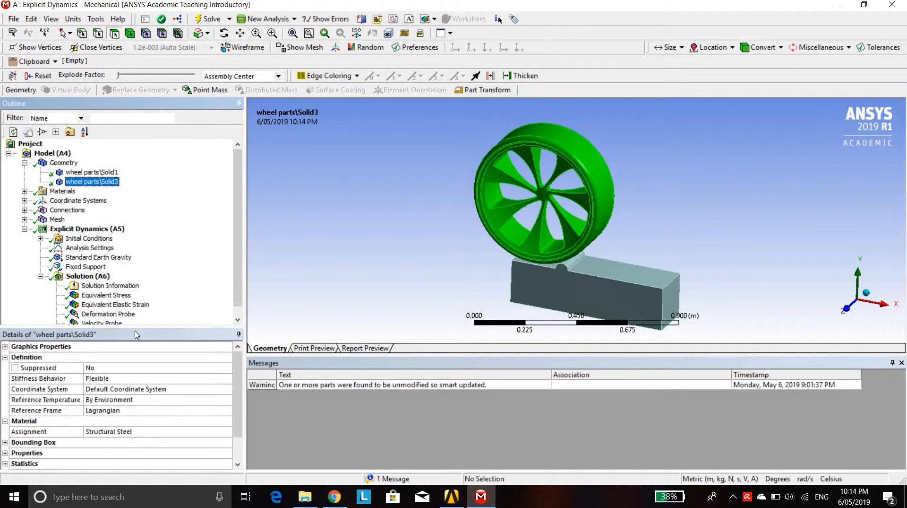
pyautogui.click(24, 163)
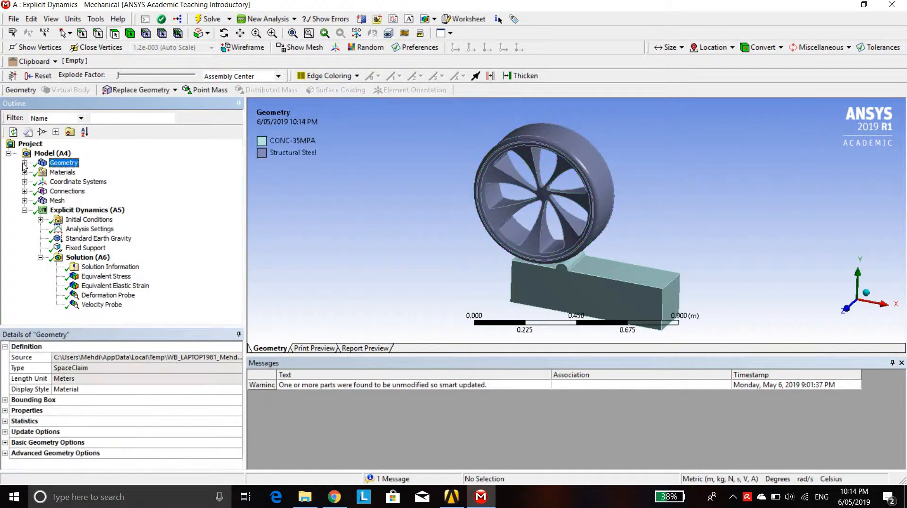
# - Display the mesh and examine the elements on the wheel and the block
pyautogui.click(43, 203)
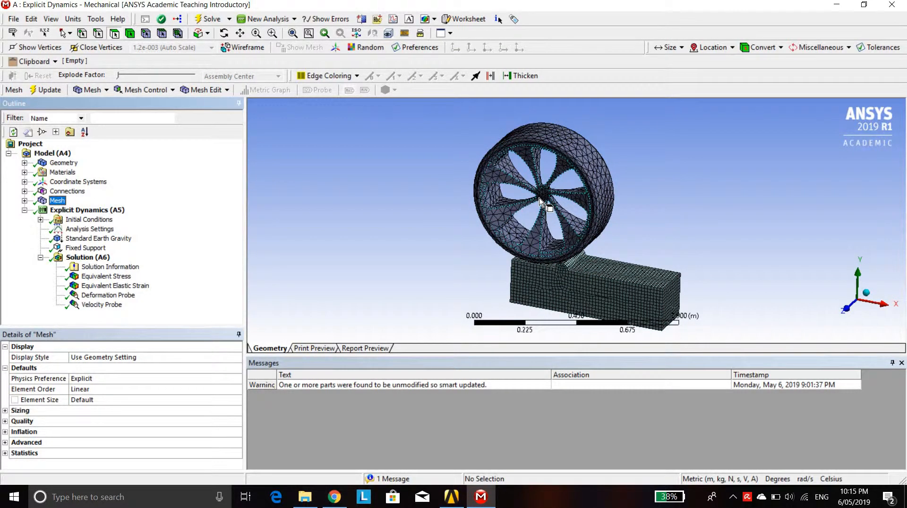
pyautogui.scroll(5, 538, 201)
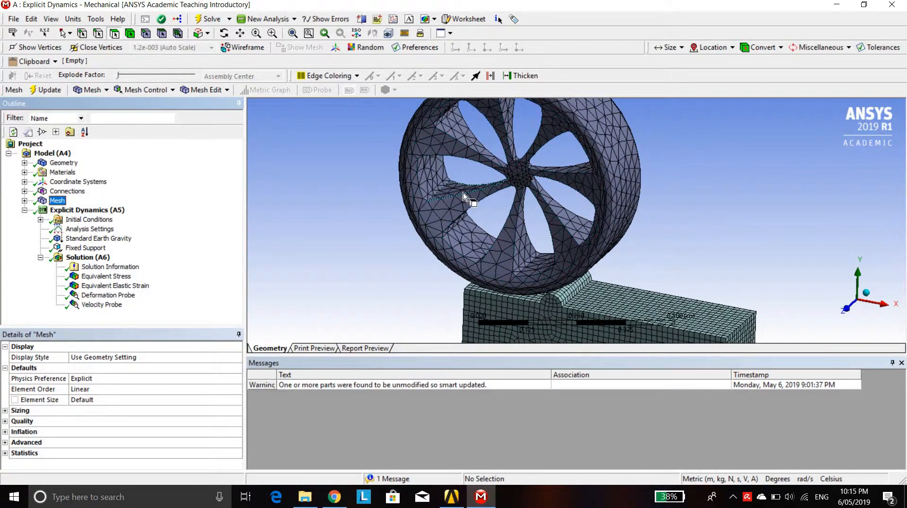
pyautogui.moveTo(516, 187); pyautogui.dragTo(468, 222, button='middle')
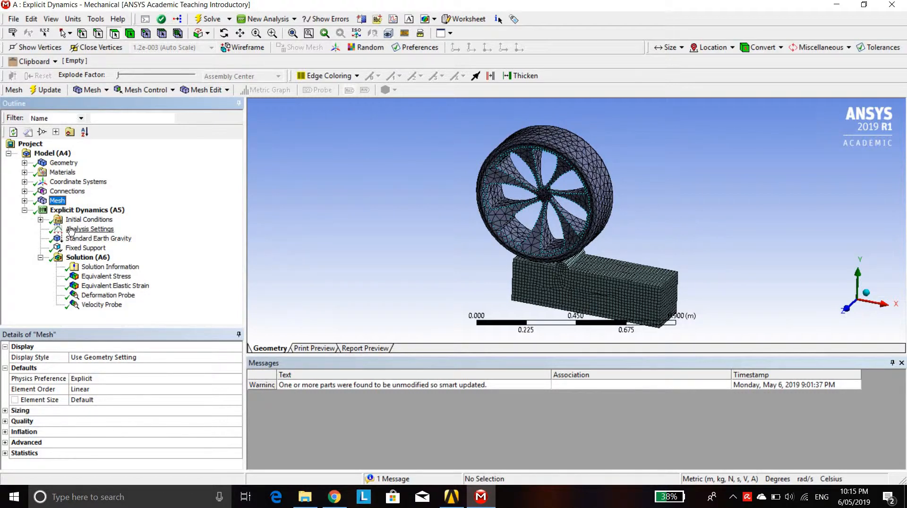
# - Review the wheel's velocity and angular velocity initial conditions, and open the analysis settings
pyautogui.click(41, 219)
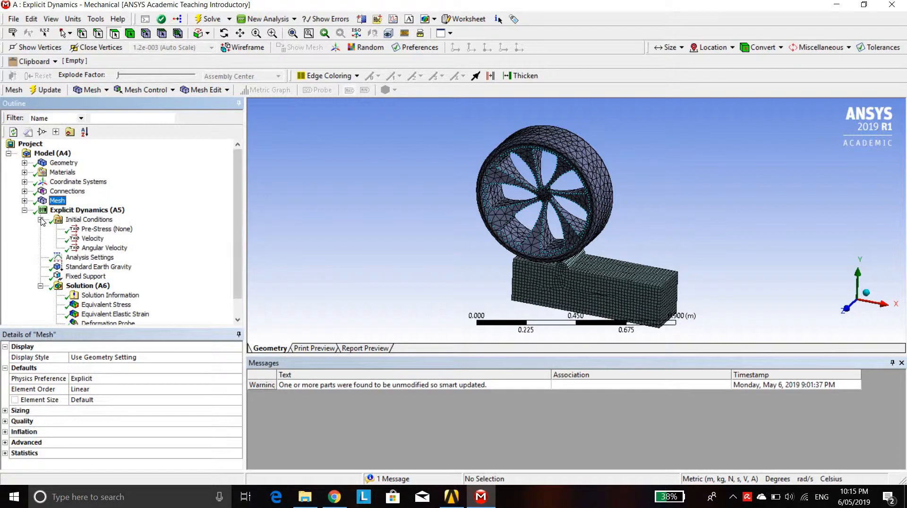
pyautogui.click(69, 220)
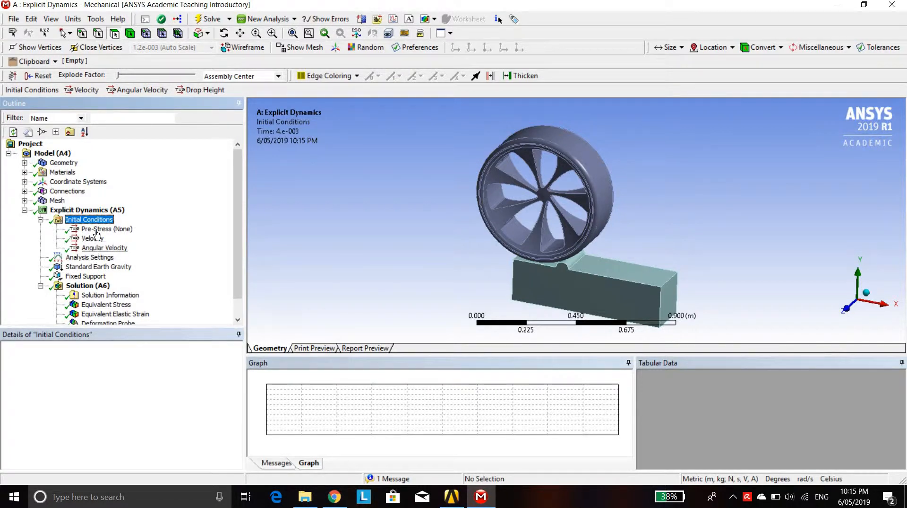
pyautogui.click(92, 238)
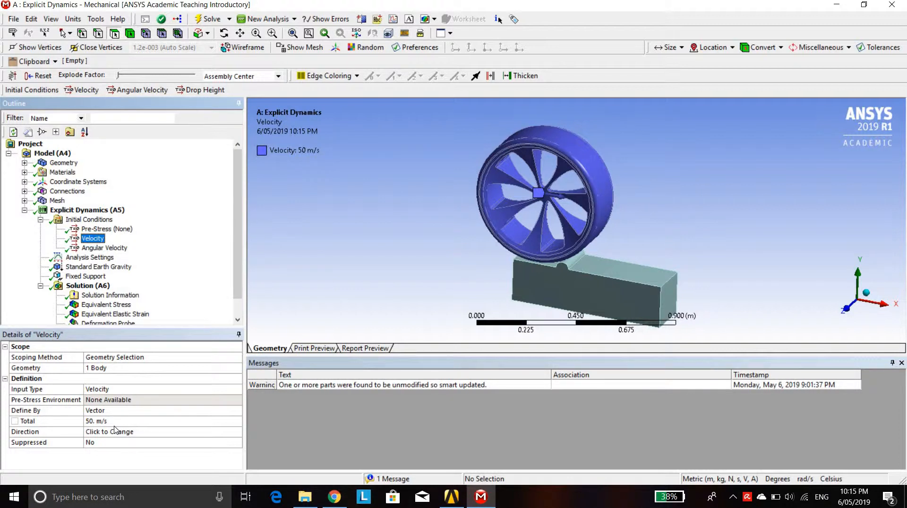
pyautogui.click(108, 248)
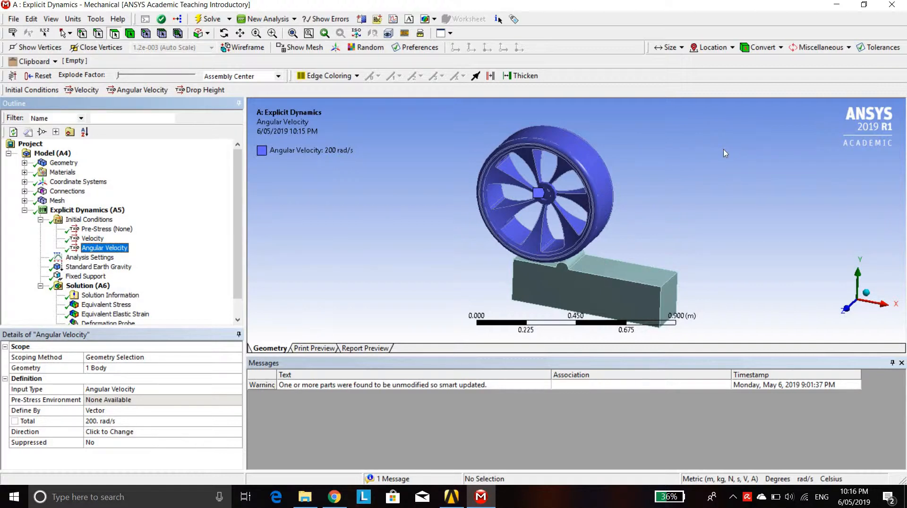
pyautogui.click(92, 239)
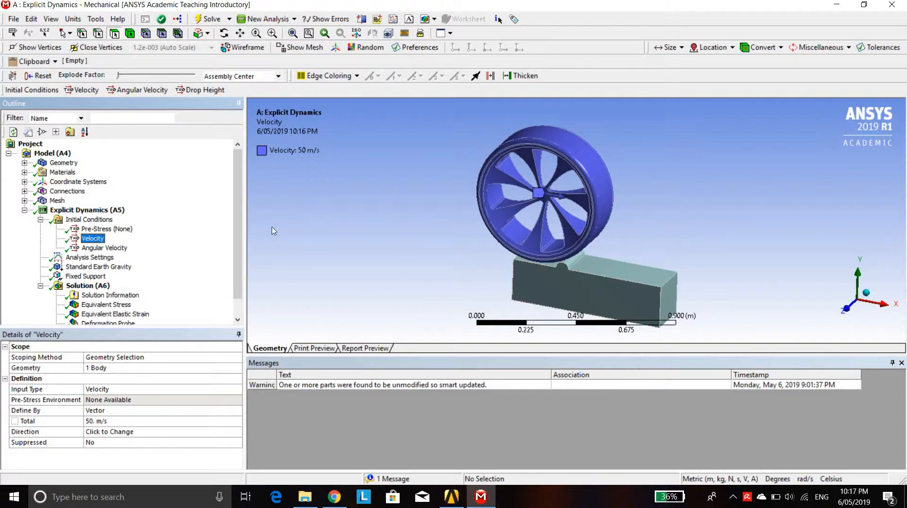
pyautogui.click(78, 258)
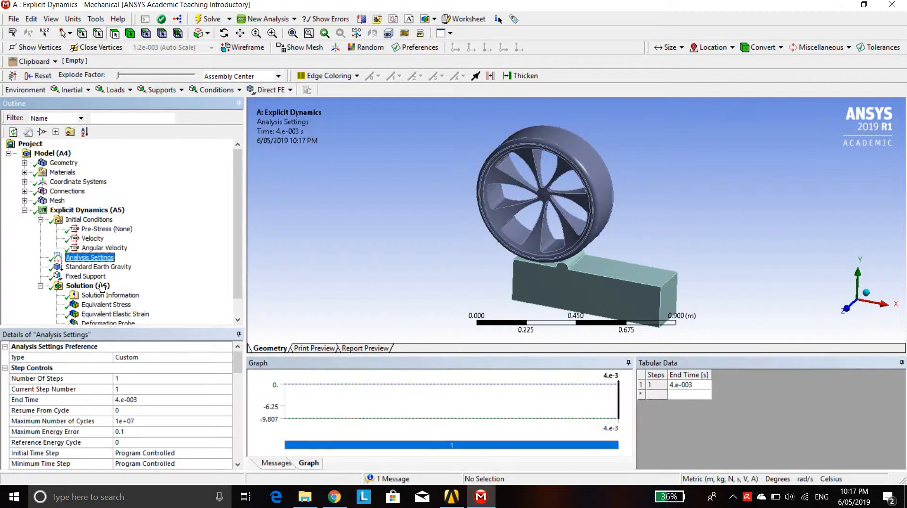
# - Review the analysis settings down to the erosion controls and recheck the wheel's angular velocity and velocity initial conditions
pyautogui.scroll(-1, 79, 260)
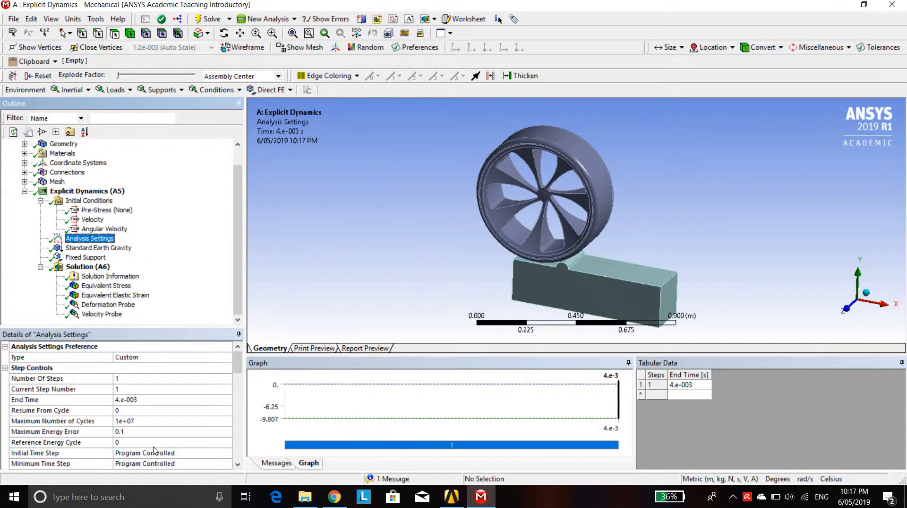
pyautogui.scroll(-10, 170, 451)
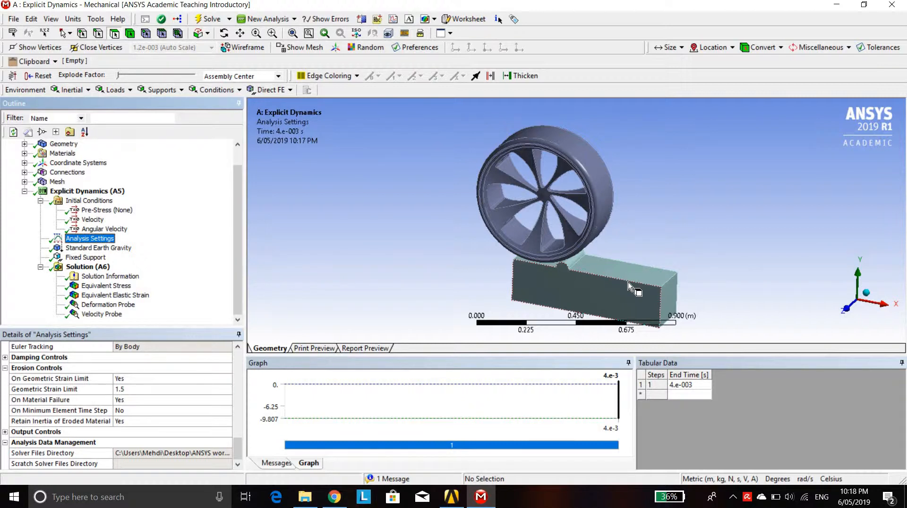
pyautogui.click(94, 229)
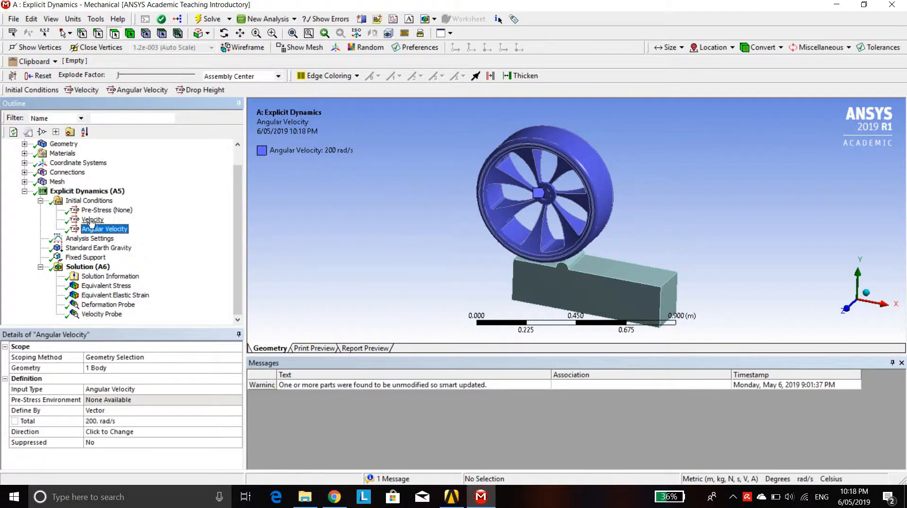
pyautogui.click(92, 220)
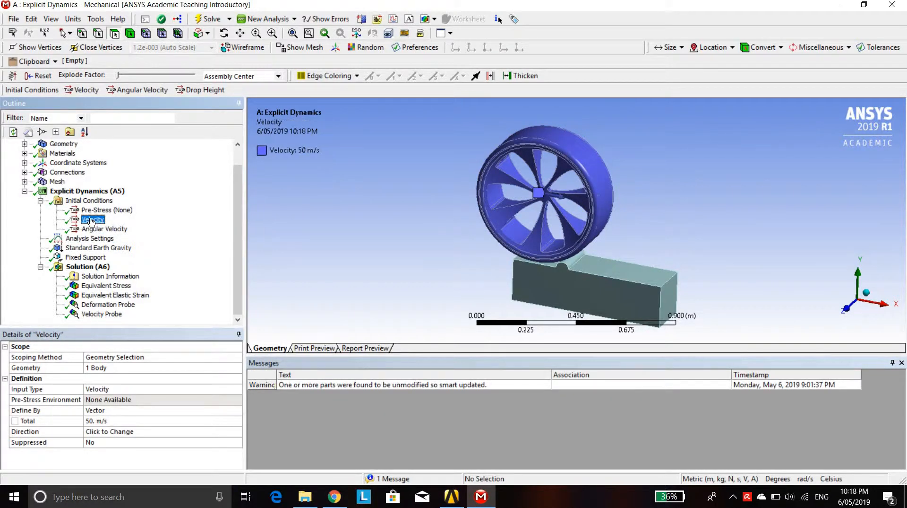
# - Check the end time in the step controls of the analysis settings
pyautogui.click(82, 239)
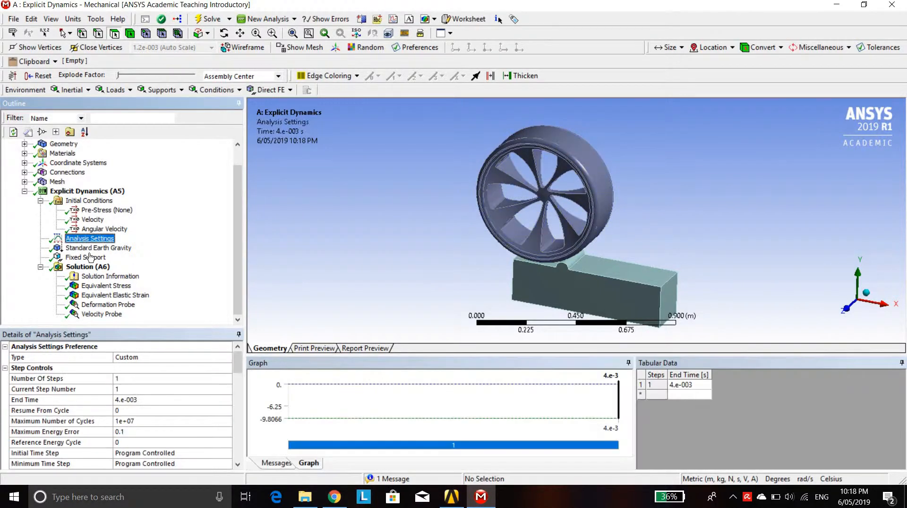
pyautogui.click(165, 399)
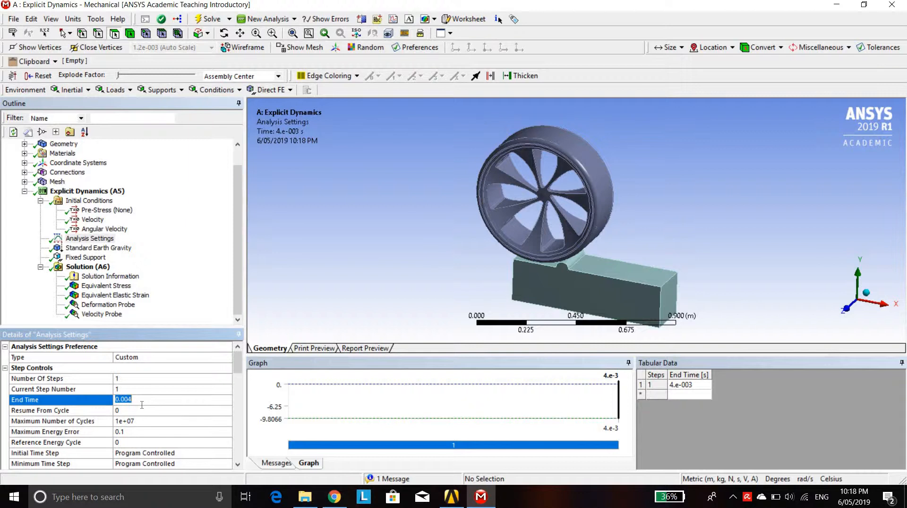
pyautogui.click(186, 317)
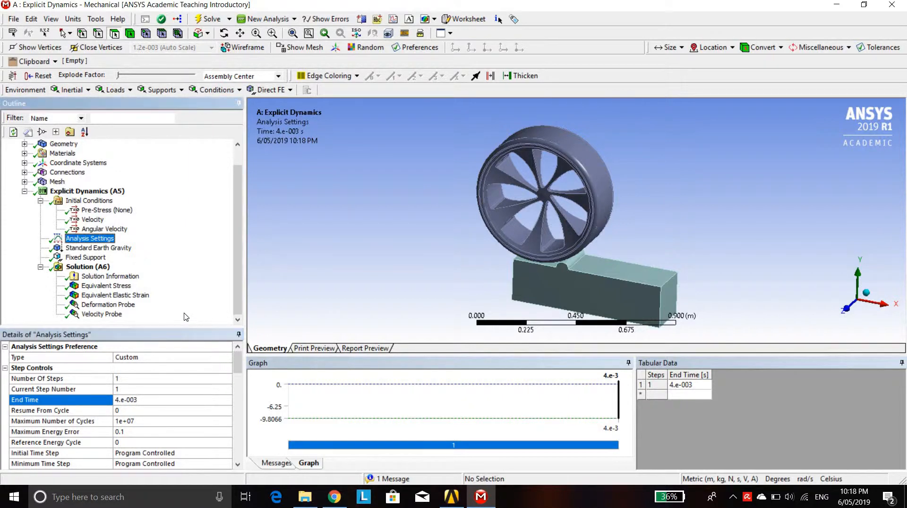
# - Review the standard earth gravity load and the available inertial loads, and inspect the fixed support on the block
pyautogui.click(122, 249)
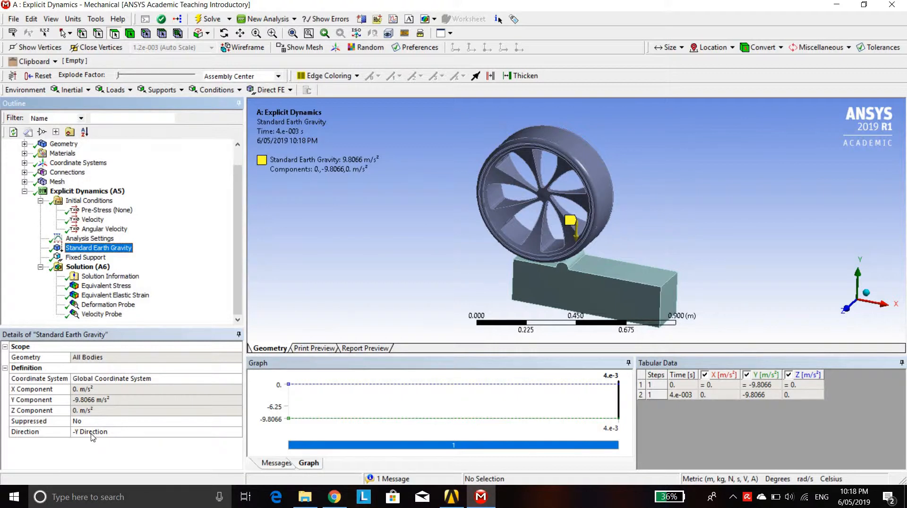
pyautogui.click(73, 95)
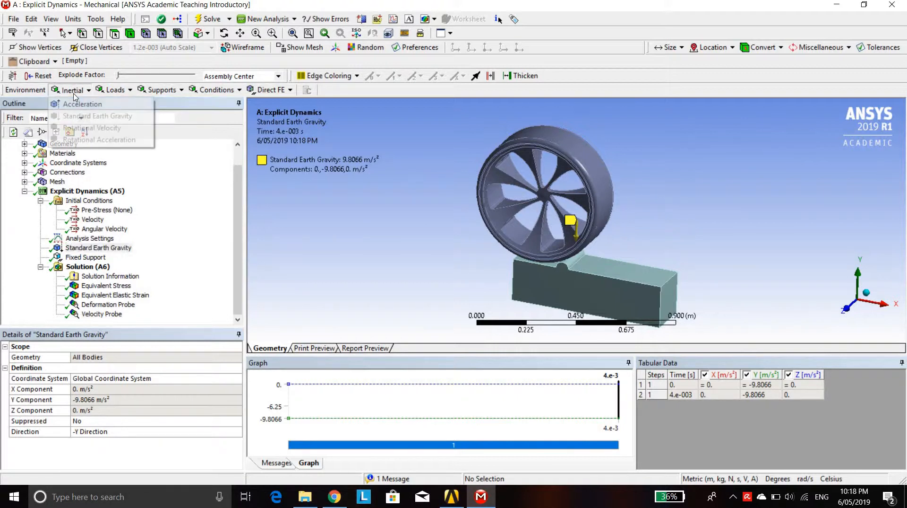
pyautogui.click(186, 316)
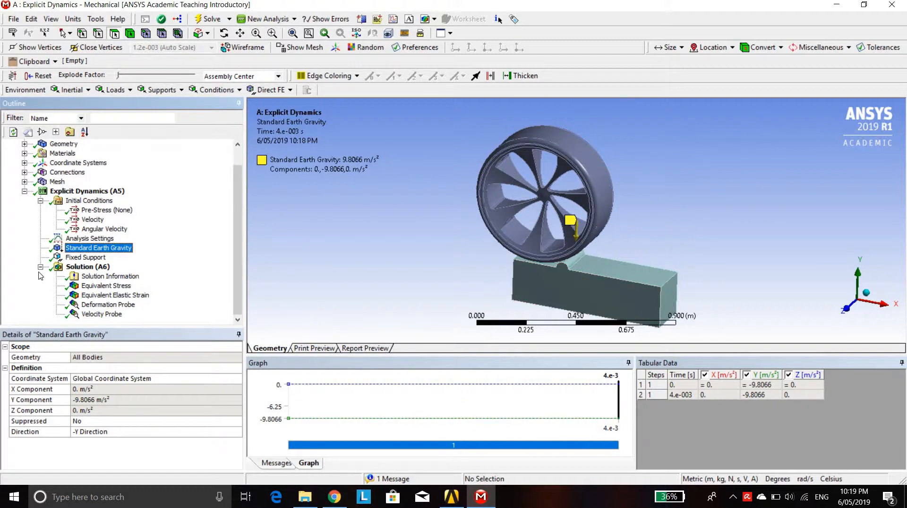
pyautogui.click(89, 257)
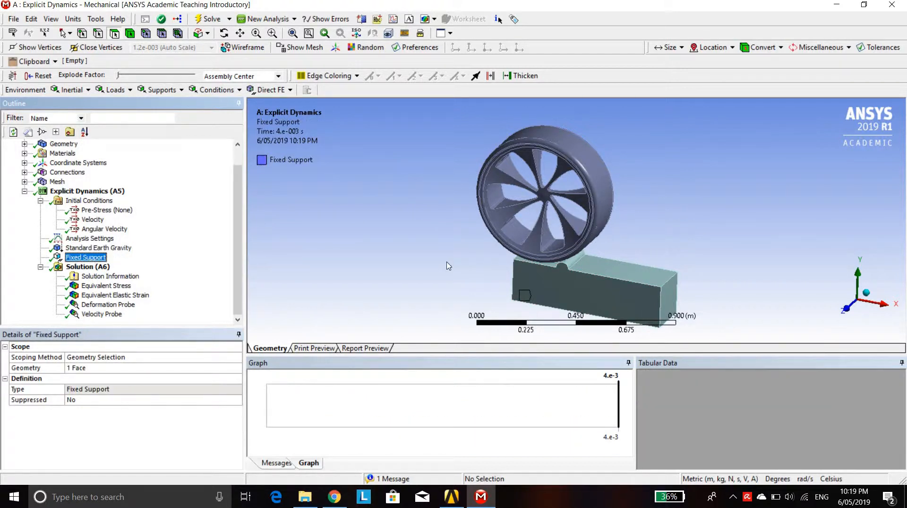
pyautogui.moveTo(457, 260); pyautogui.dragTo(488, 288, button='middle')
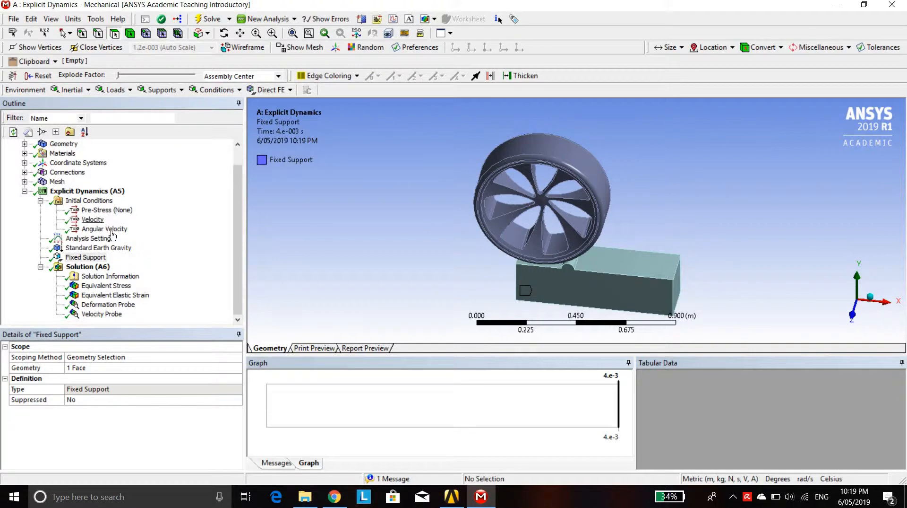
# - Display the equivalent stress result in a front view fitted to the wheel and block
pyautogui.click(107, 286)
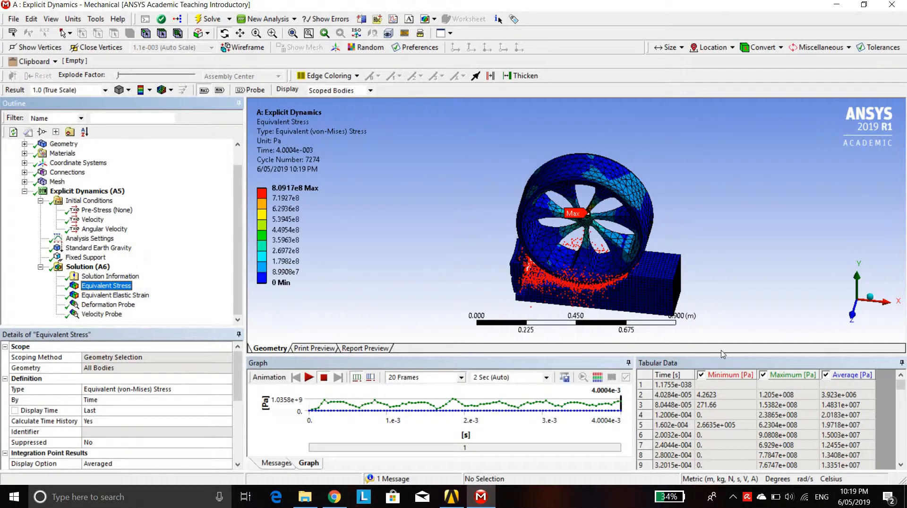
pyautogui.moveTo(516, 279); pyautogui.dragTo(509, 249)
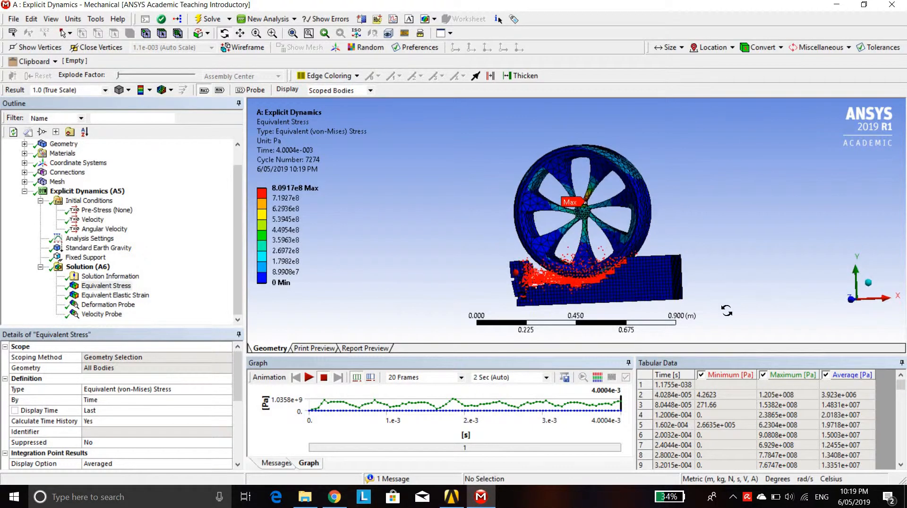
pyautogui.click(858, 304)
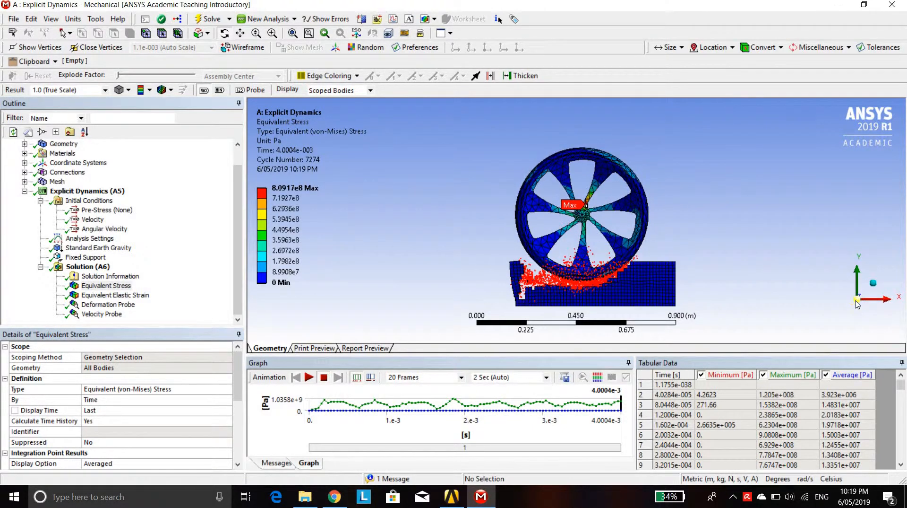
pyautogui.scroll(-1, 621, 274)
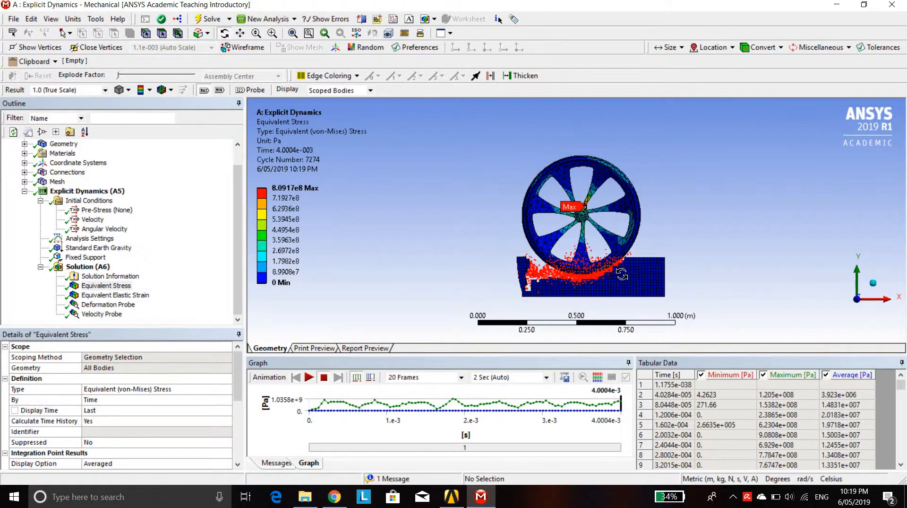
pyautogui.scroll(1, 622, 274)
pyautogui.click(293, 33)
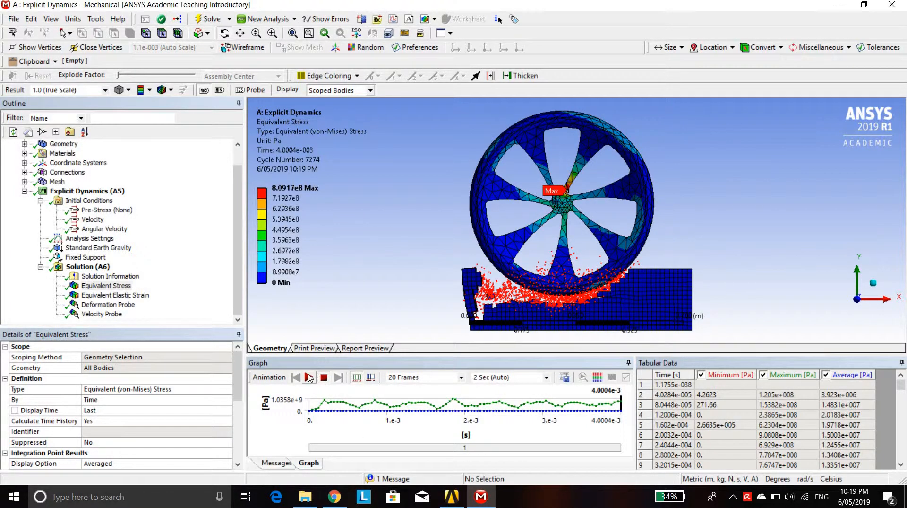
# - Animate the equivalent stress using all result sets with a 10-second duration, and stop it after watching the impact
pyautogui.click(371, 377)
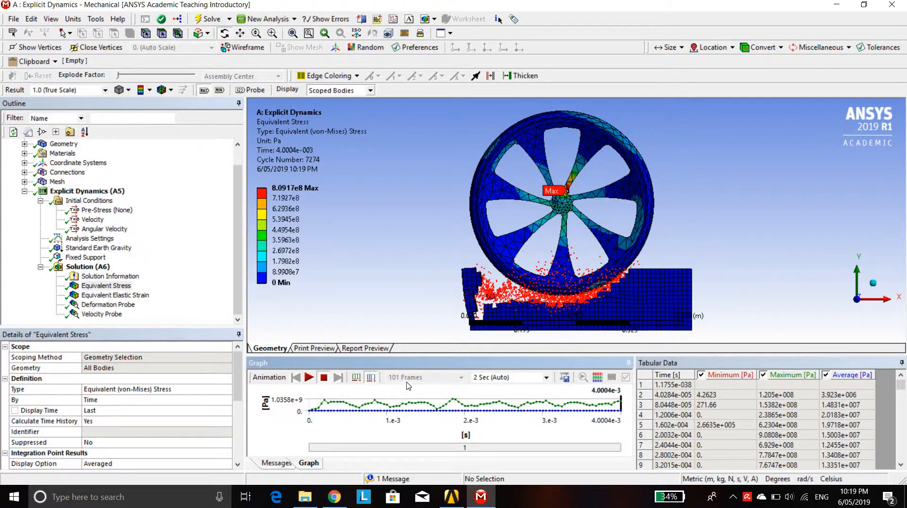
pyautogui.click(308, 378)
pyautogui.click(547, 378)
pyautogui.click(532, 427)
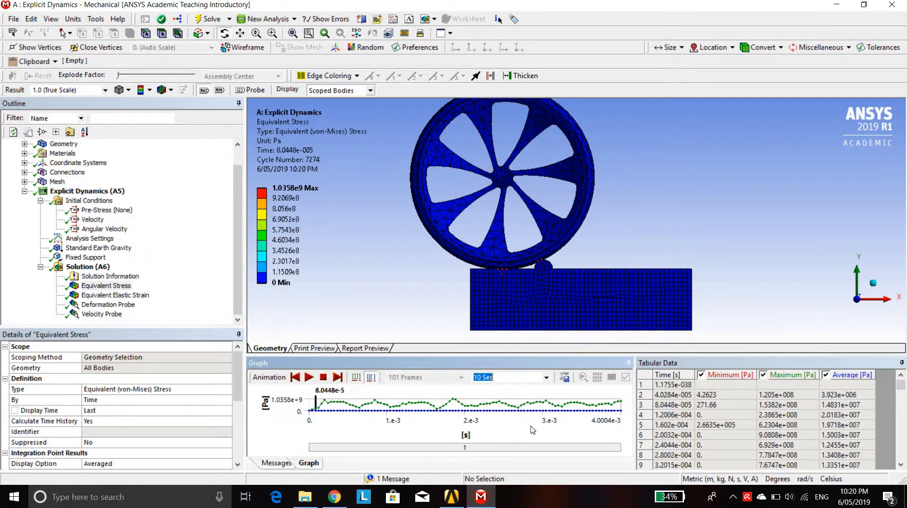
pyautogui.click(309, 377)
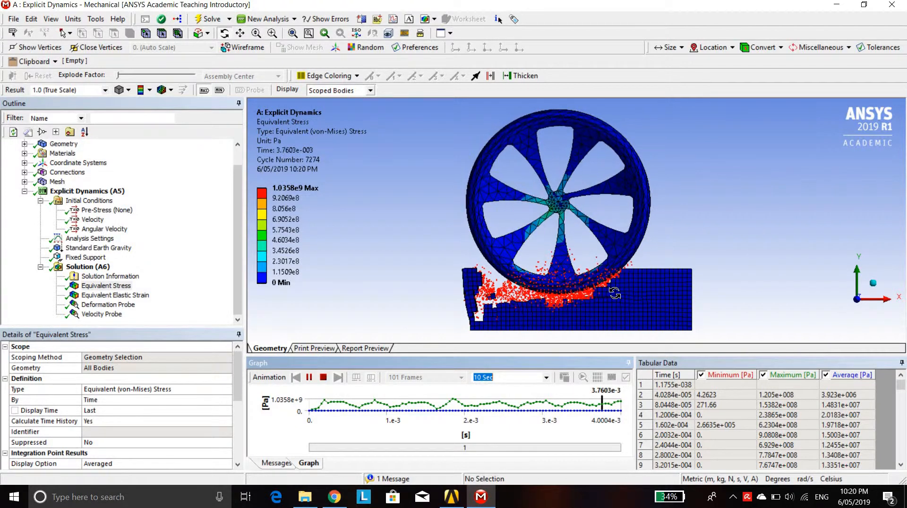
pyautogui.click(323, 377)
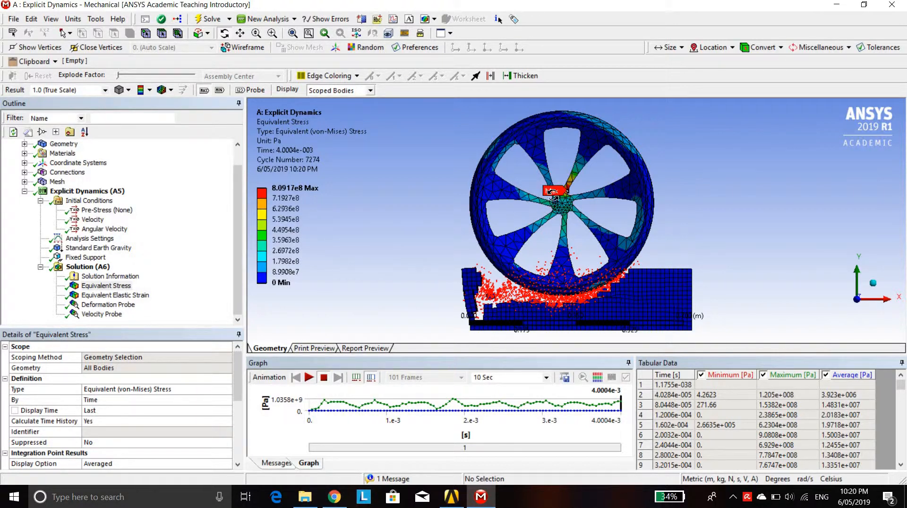
# - Switch the units to Metric (mm, t, N, s, mV, mA) and examine the maximum stress location on the wheel
pyautogui.click(73, 19)
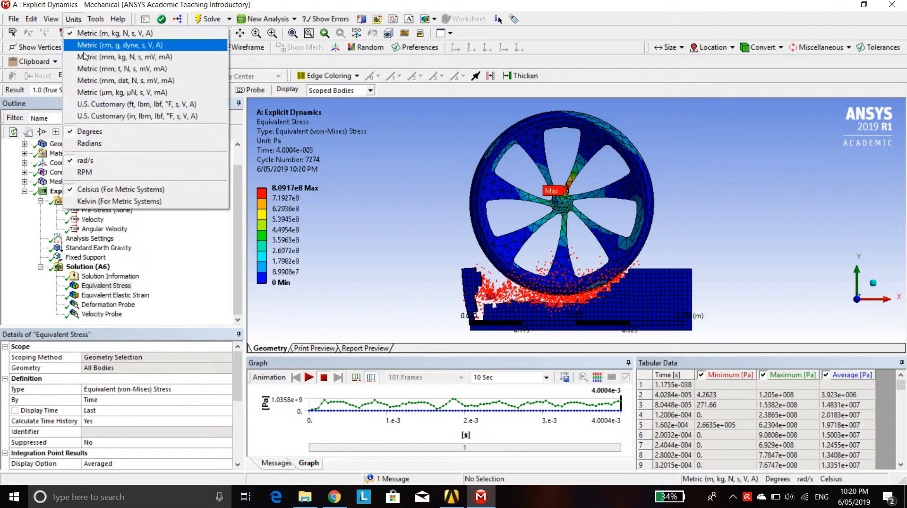
pyautogui.click(88, 69)
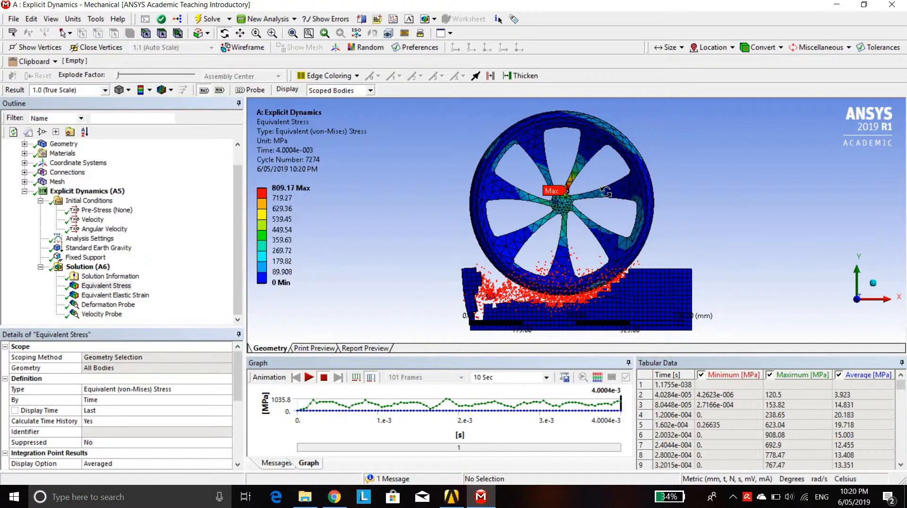
pyautogui.scroll(5, 569, 206)
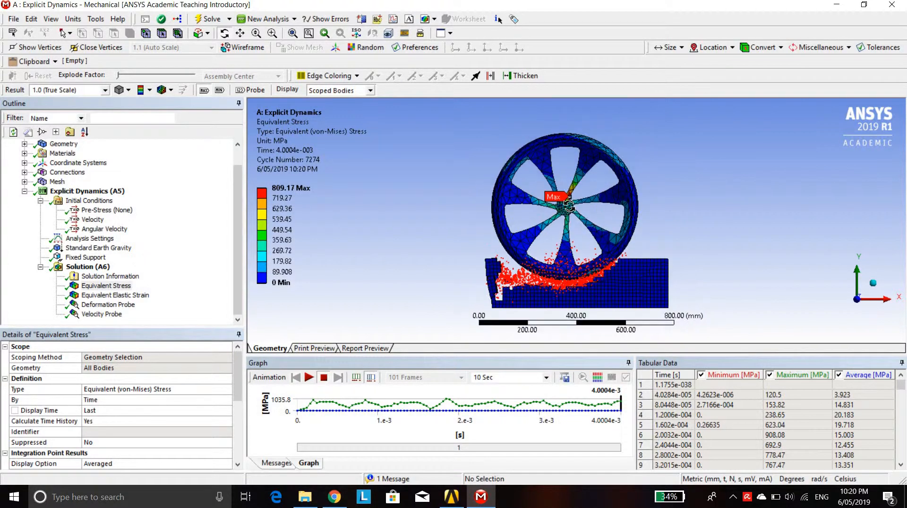
pyautogui.moveTo(532, 197); pyautogui.dragTo(564, 222)
pyautogui.scroll(-3, 550, 217)
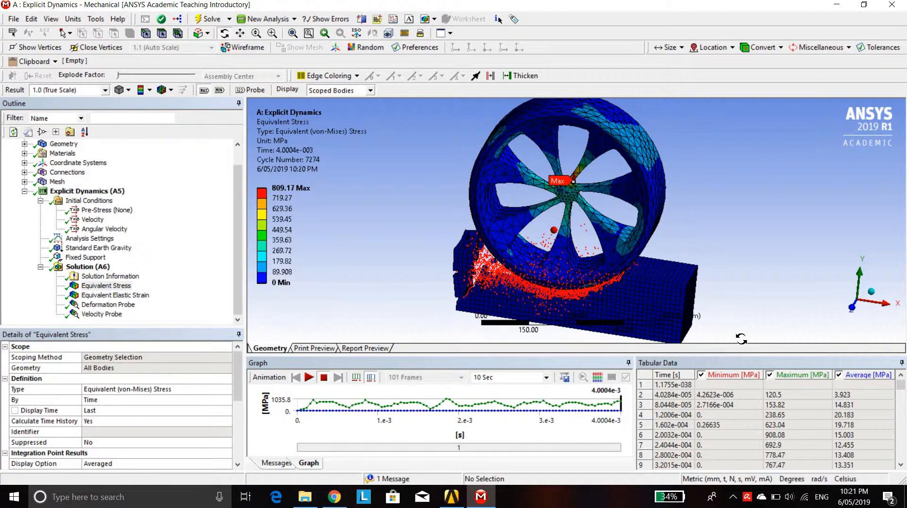
# - Replay the equivalent stress animation from an angled view of the wheel and block, and stop it
pyautogui.click(854, 308)
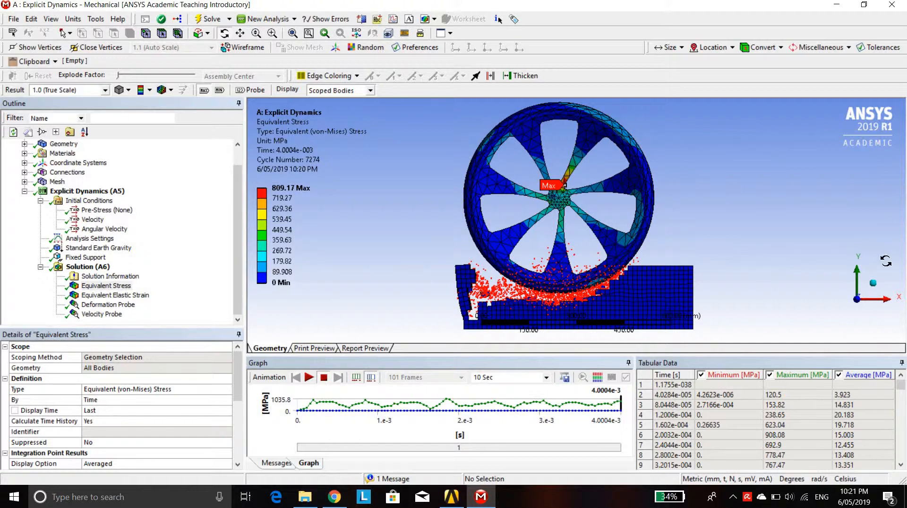
pyautogui.moveTo(810, 255); pyautogui.dragTo(779, 266)
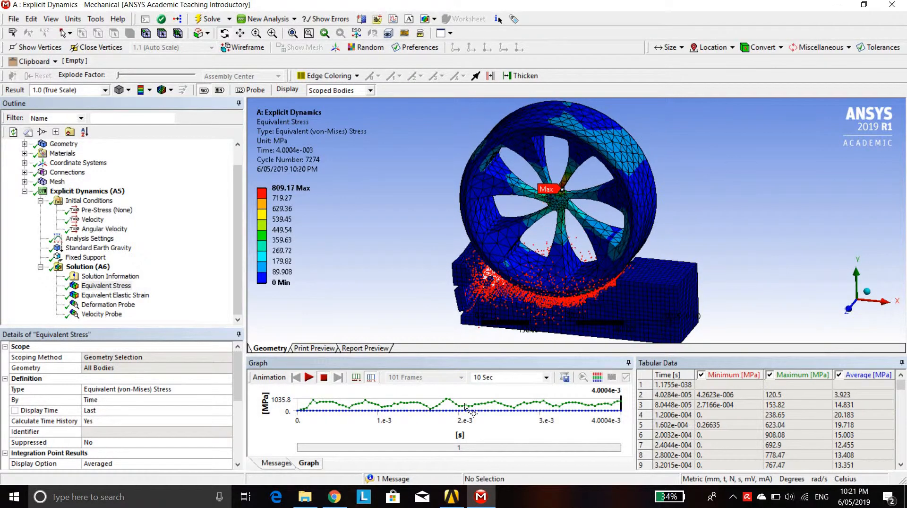
pyautogui.click(308, 377)
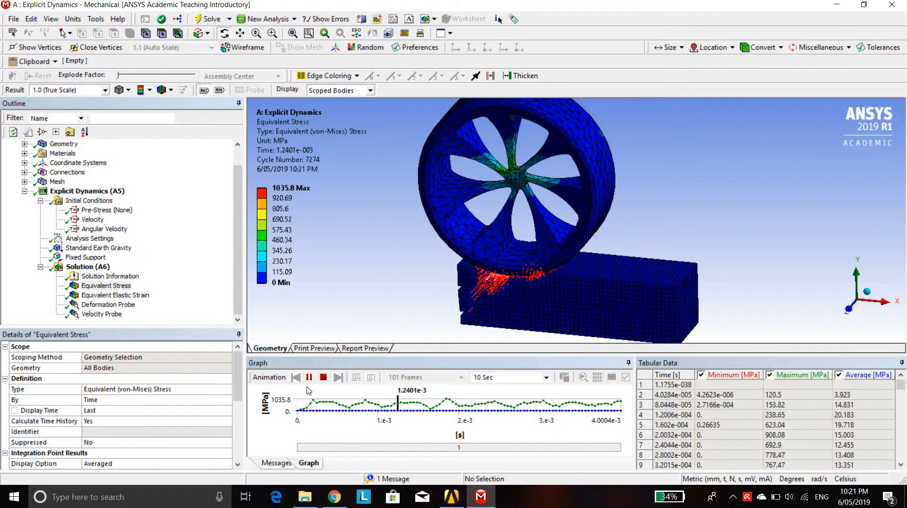
pyautogui.click(324, 377)
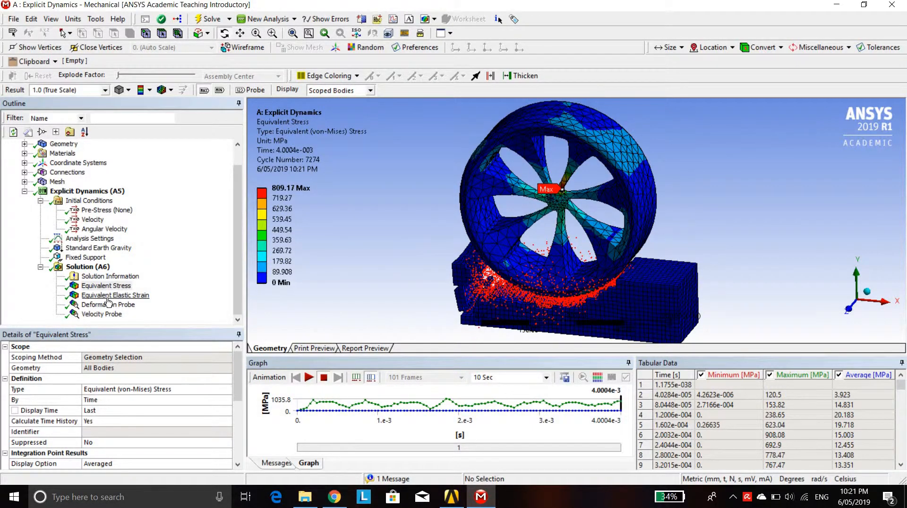
# - Display the equivalent elastic strain result, play its animation, and stop it
pyautogui.click(114, 295)
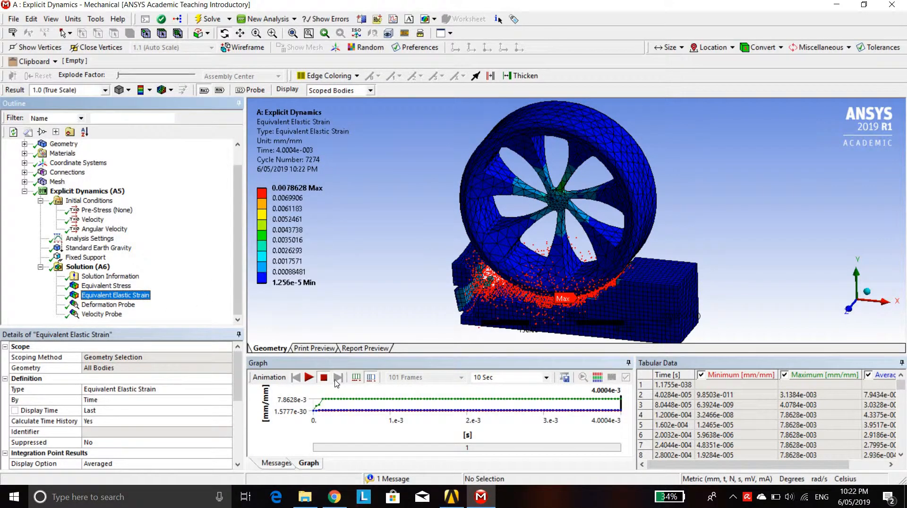
pyautogui.click(309, 377)
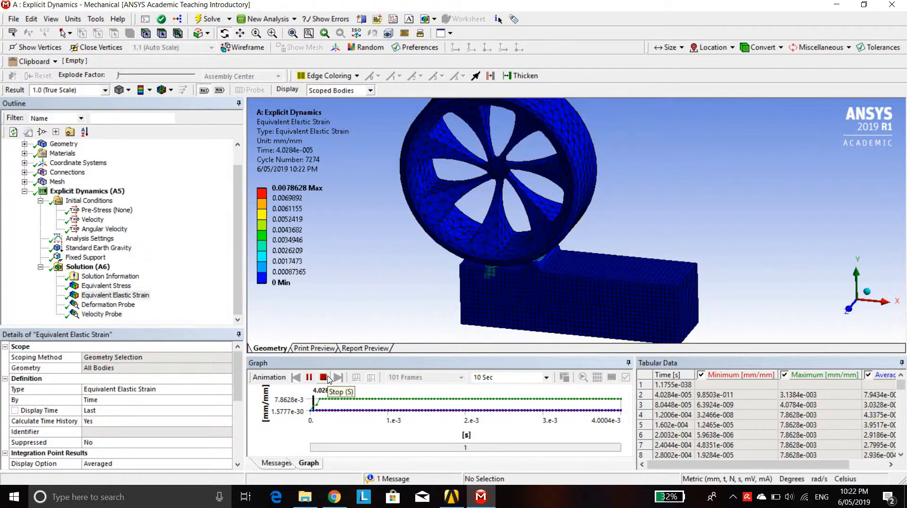
pyautogui.click(324, 377)
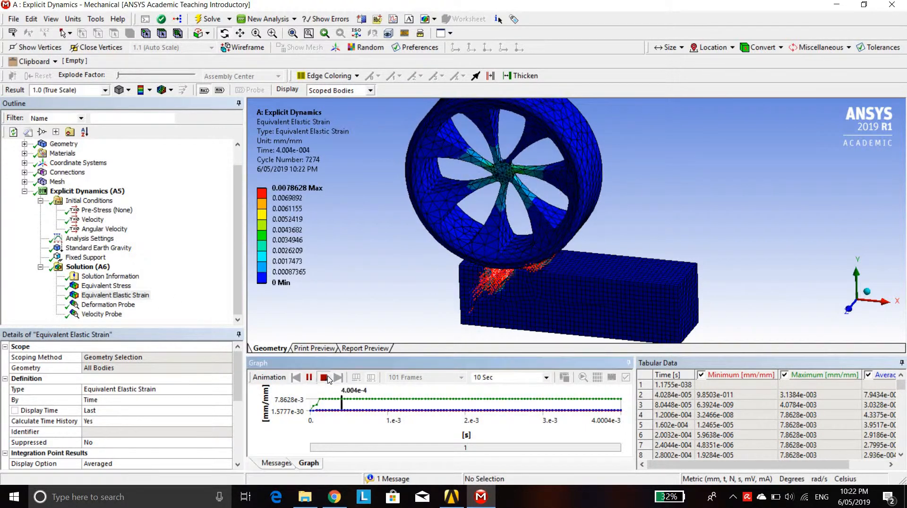
# - Display the deformation probe on the block's top faces, play its animation, and stop it
pyautogui.click(112, 306)
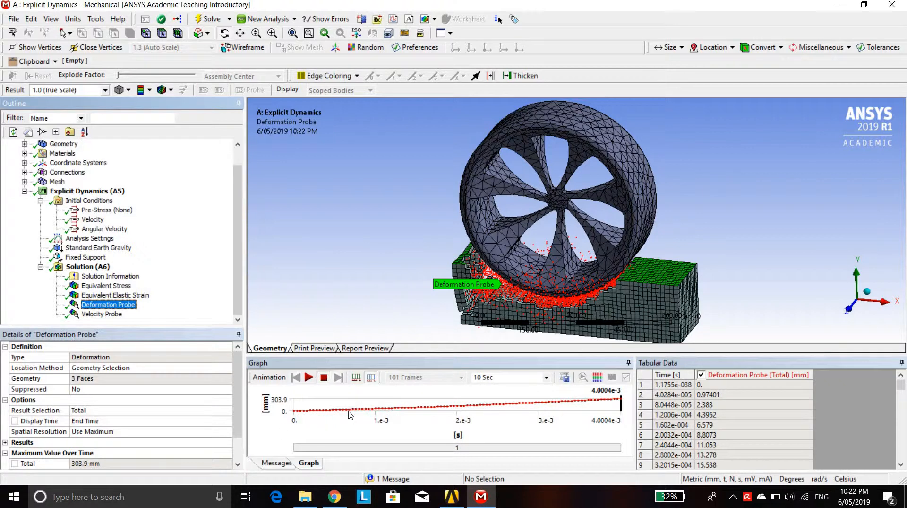
pyautogui.click(309, 377)
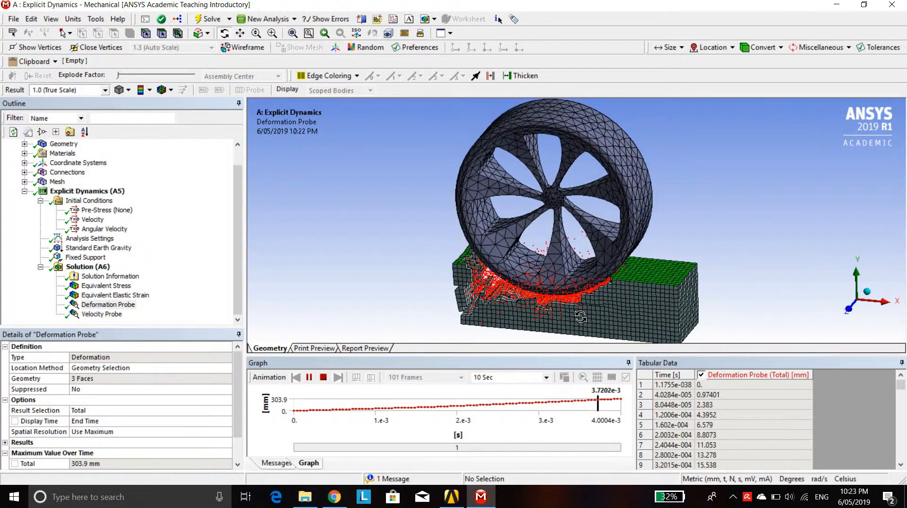
pyautogui.click(323, 377)
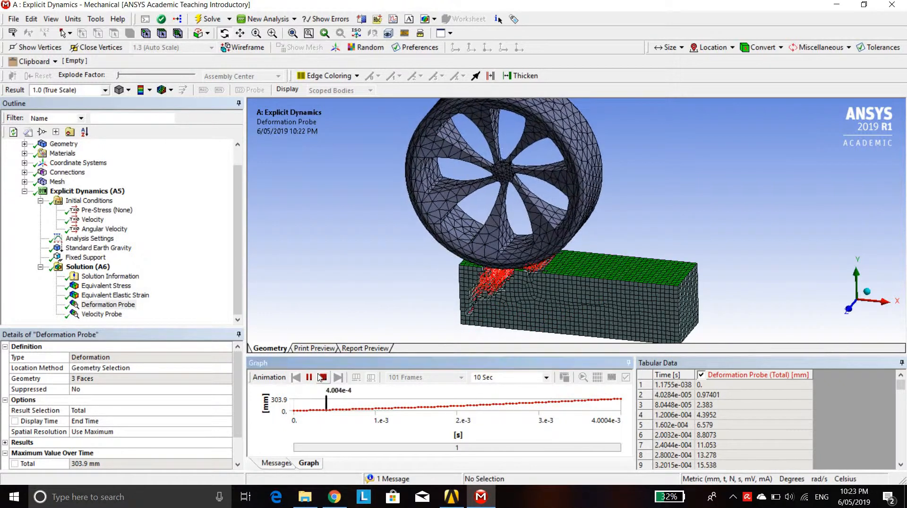
# - Display the wheel's velocity probe result, play its animation, and enlarge the graph area
pyautogui.click(113, 313)
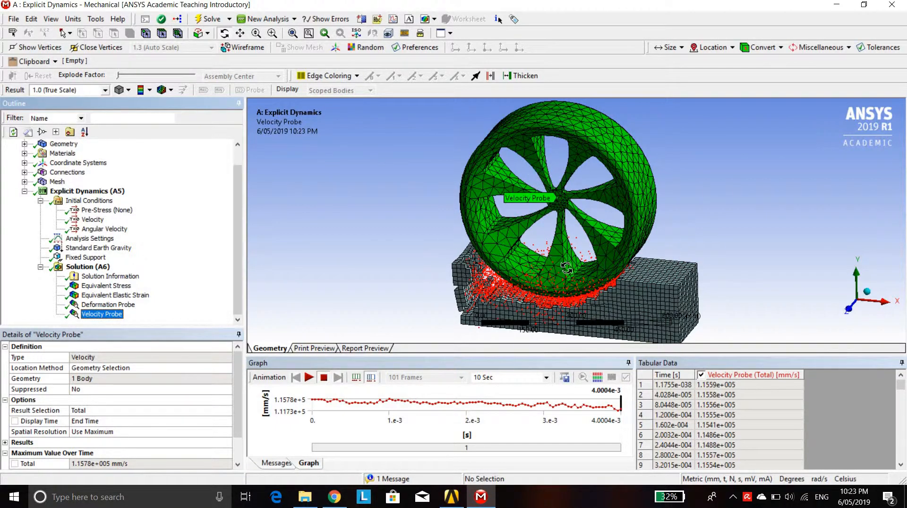
pyautogui.click(116, 410)
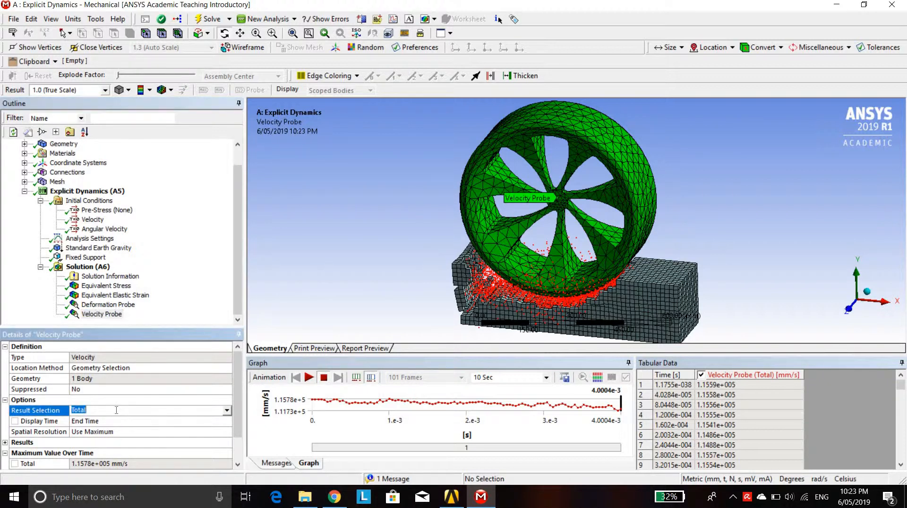
pyautogui.click(308, 378)
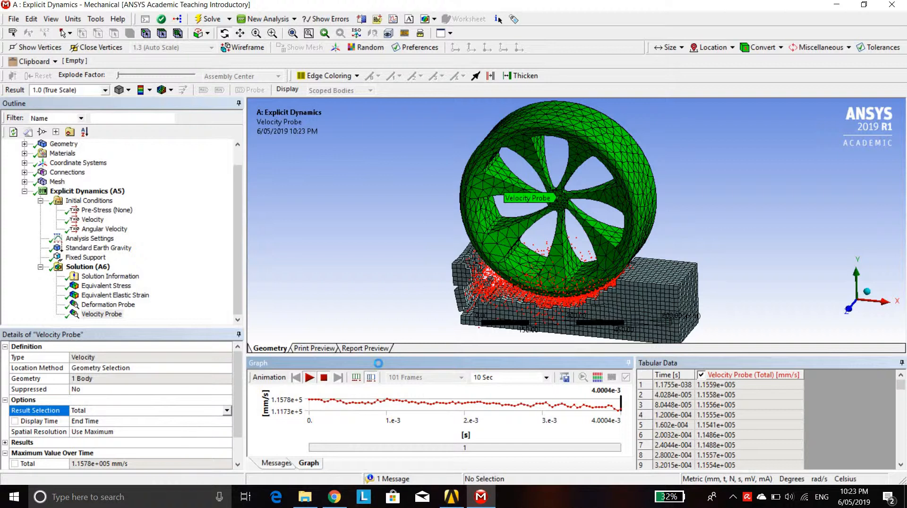
pyautogui.moveTo(379, 355); pyautogui.dragTo(379, 333)
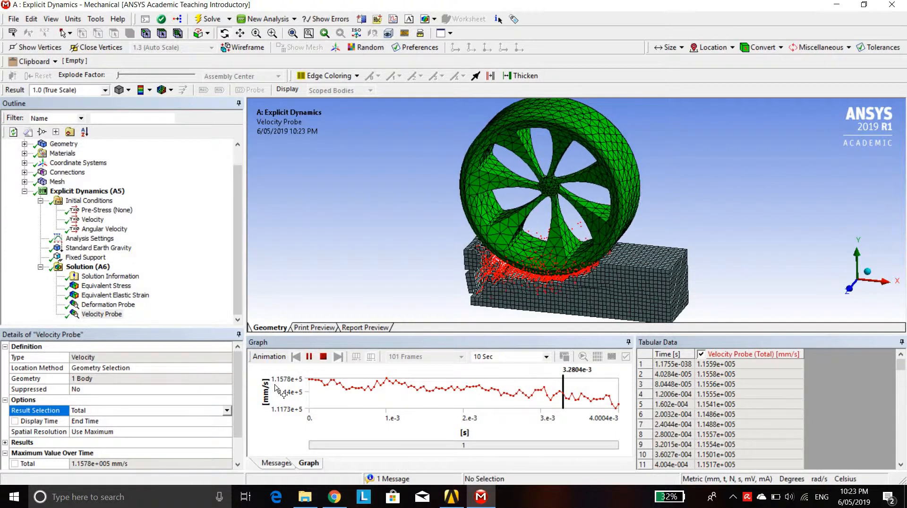
# - Switch the units to Metric (m, kg, N, s, V, A) and re-evaluate the velocity probe for the X Axis
pyautogui.click(73, 19)
pyautogui.click(87, 33)
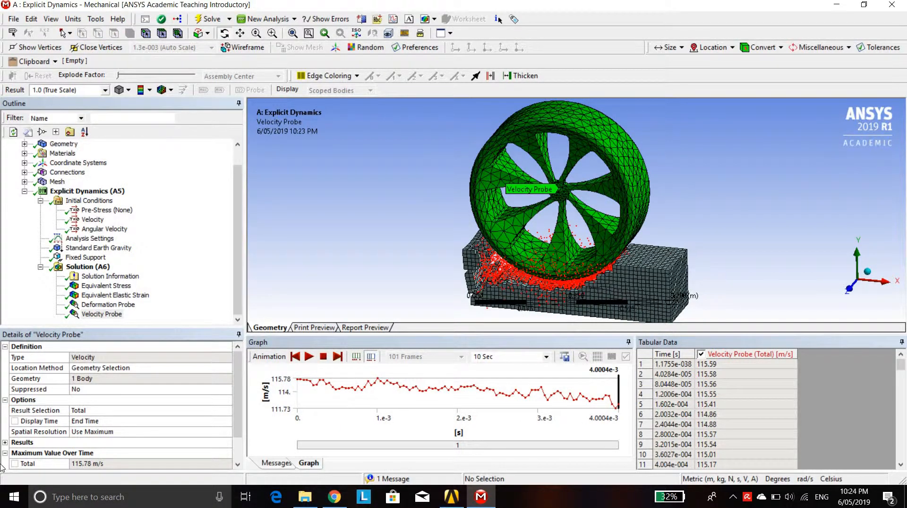
pyautogui.click(166, 413)
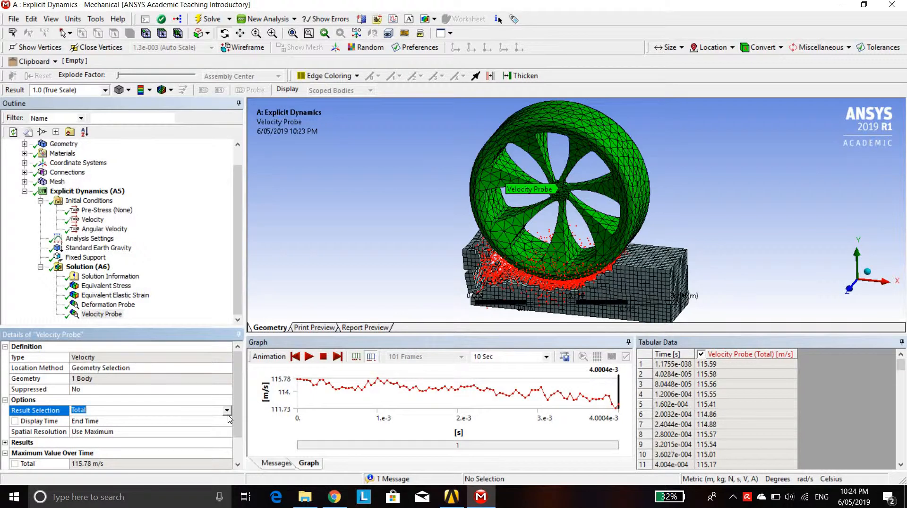
pyautogui.click(227, 409)
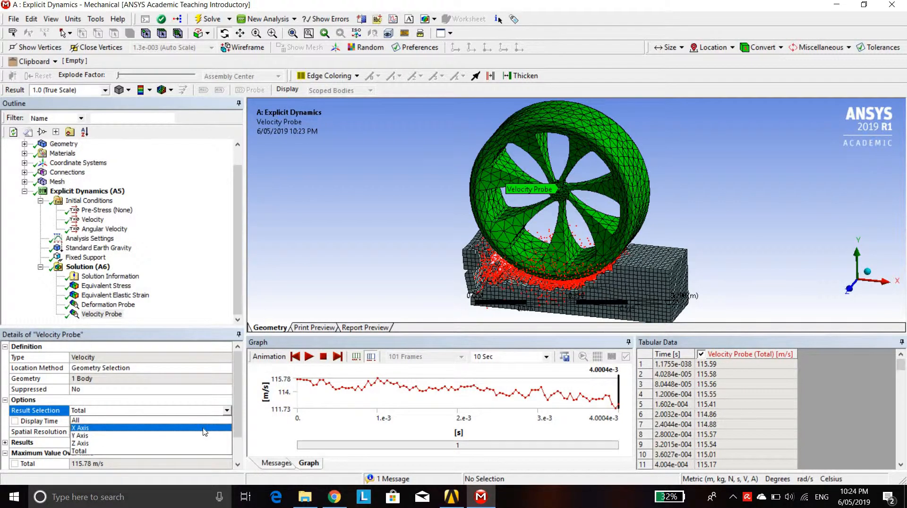
pyautogui.click(204, 430)
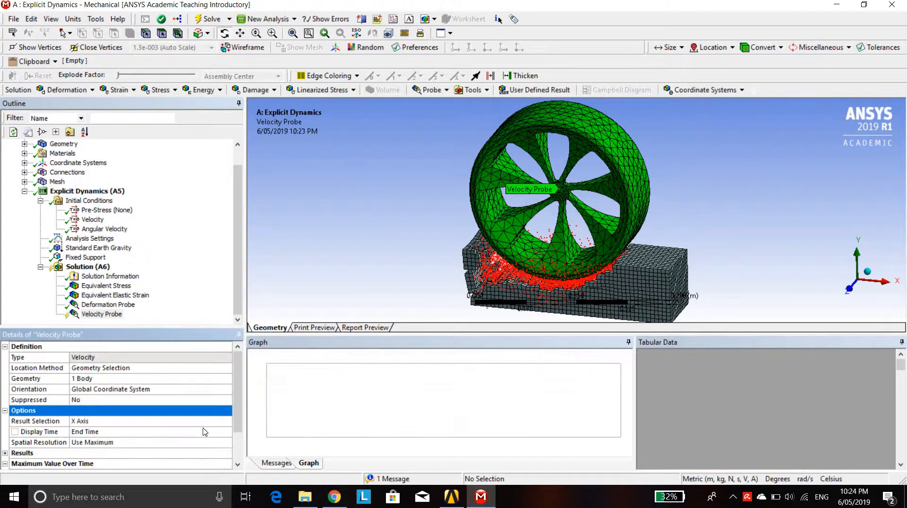
pyautogui.click(211, 19)
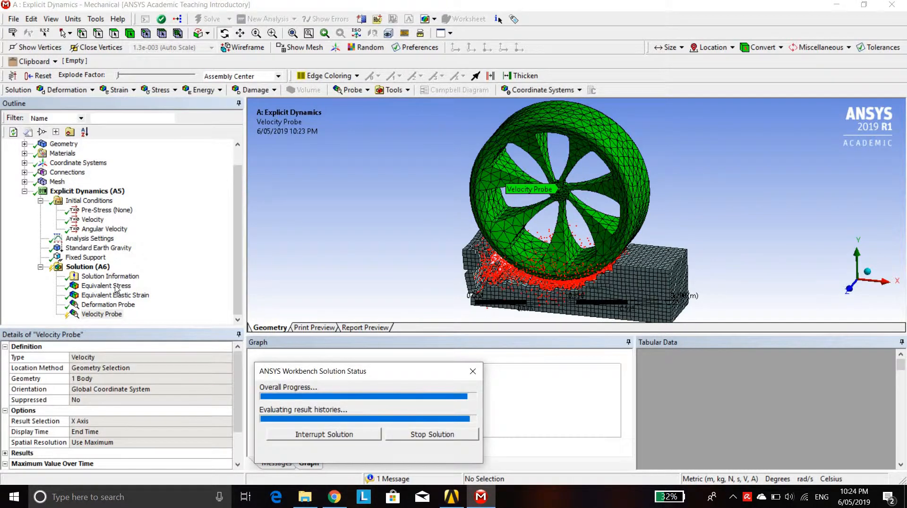
pyautogui.click(102, 313)
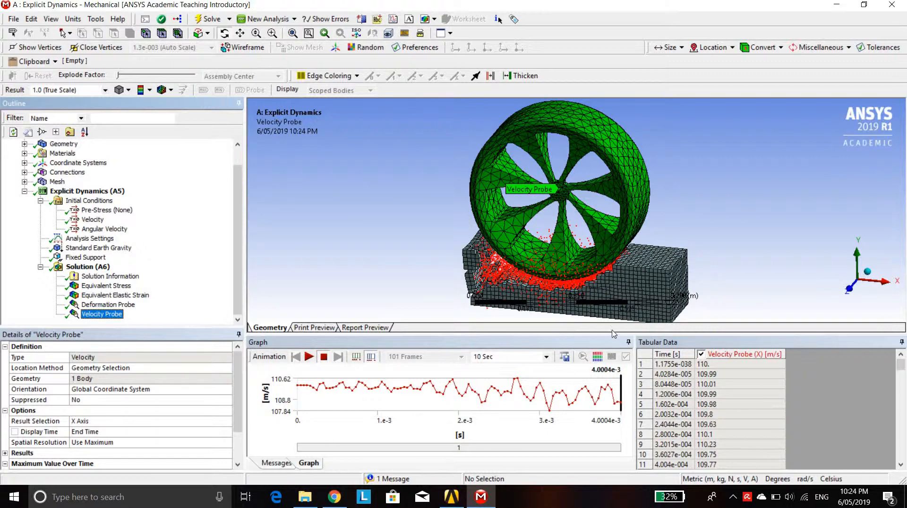
# - Return to the equivalent stress result and play its animation
pyautogui.click(309, 357)
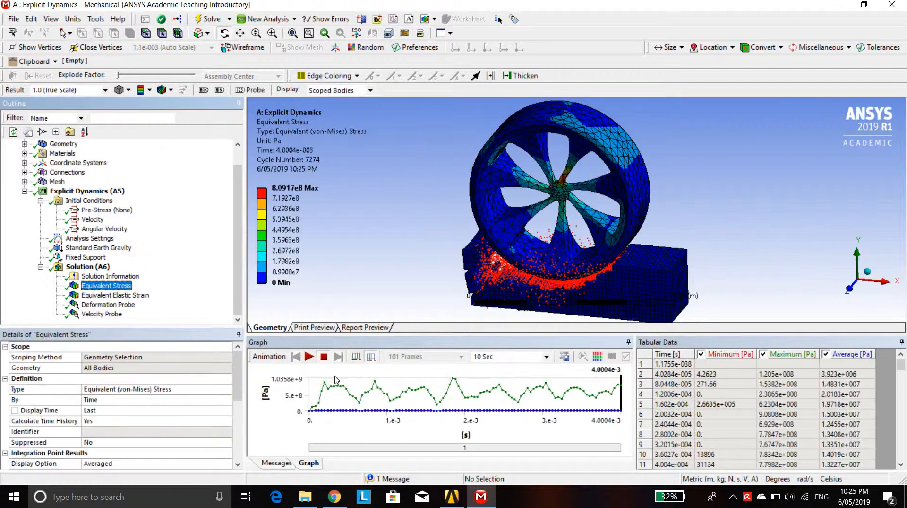
pyautogui.click(309, 357)
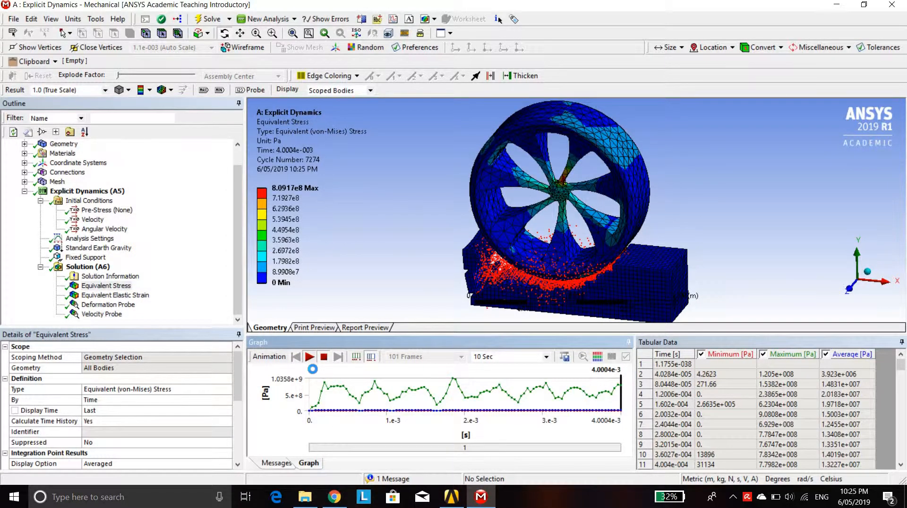